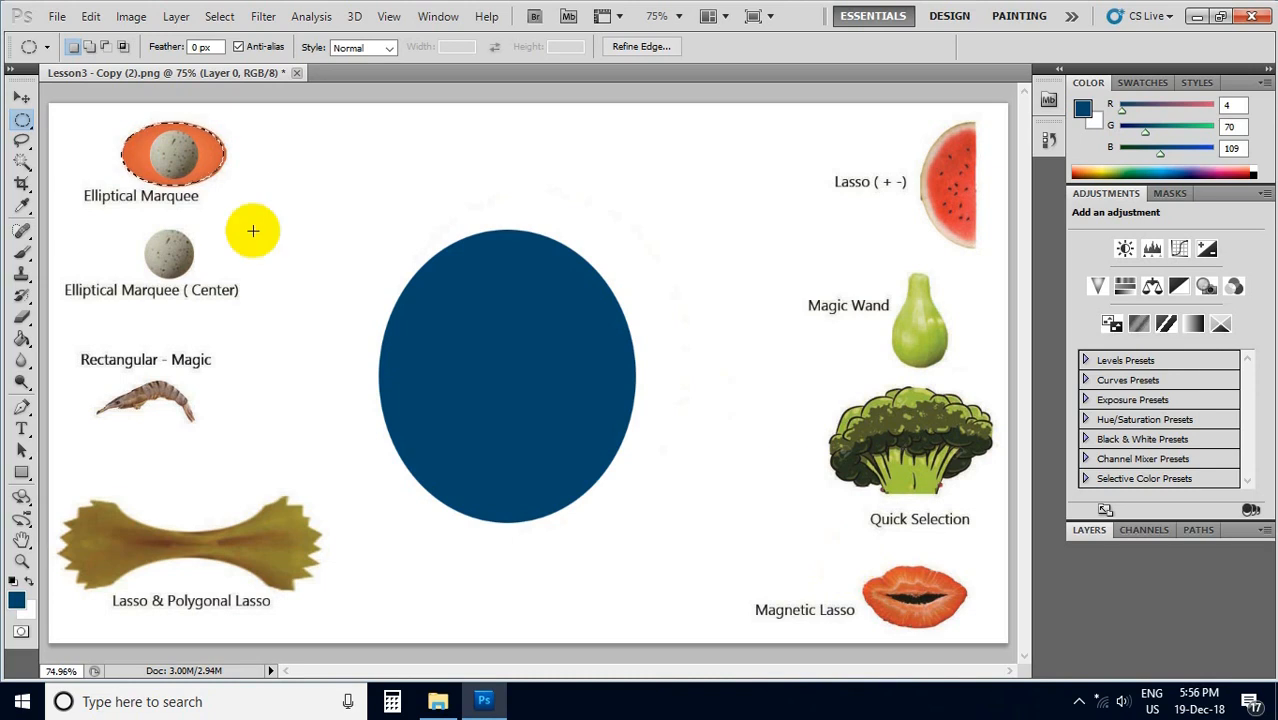
- Copy the selected orange eye onto the left part of the blue oval and scale the copy down to about half size
click(22, 99)
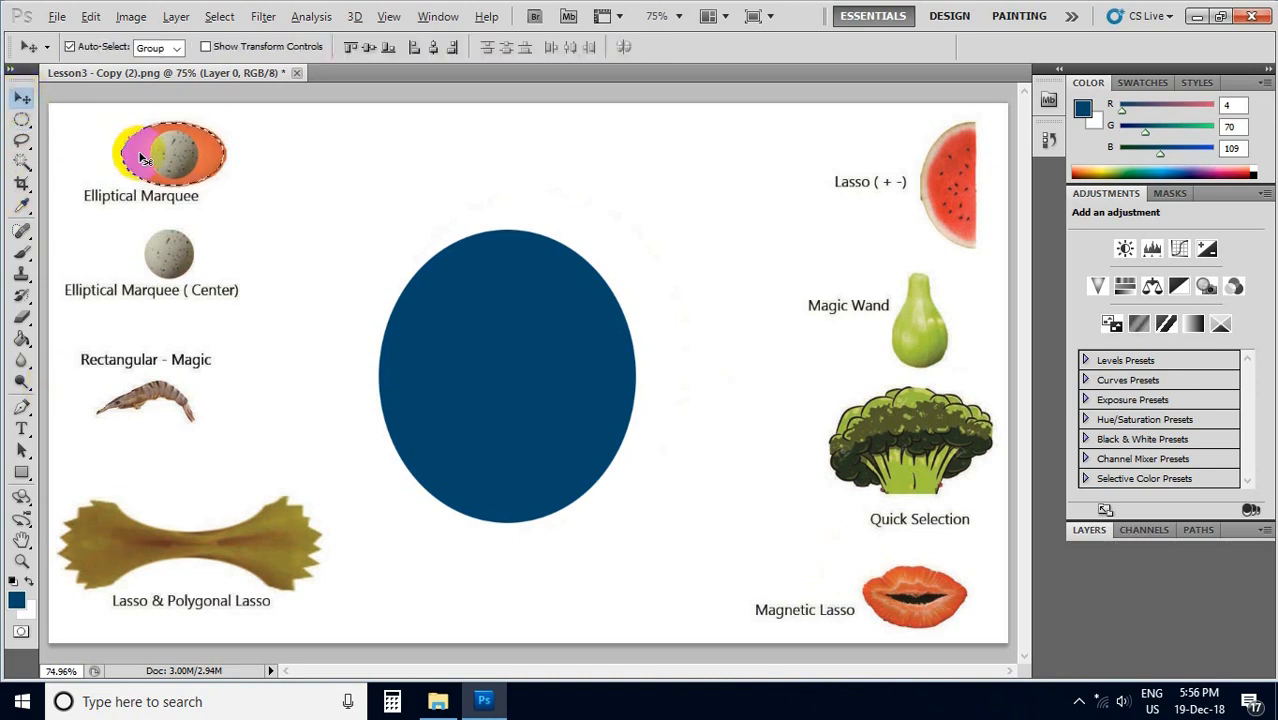
drag(141, 157, 422, 346)
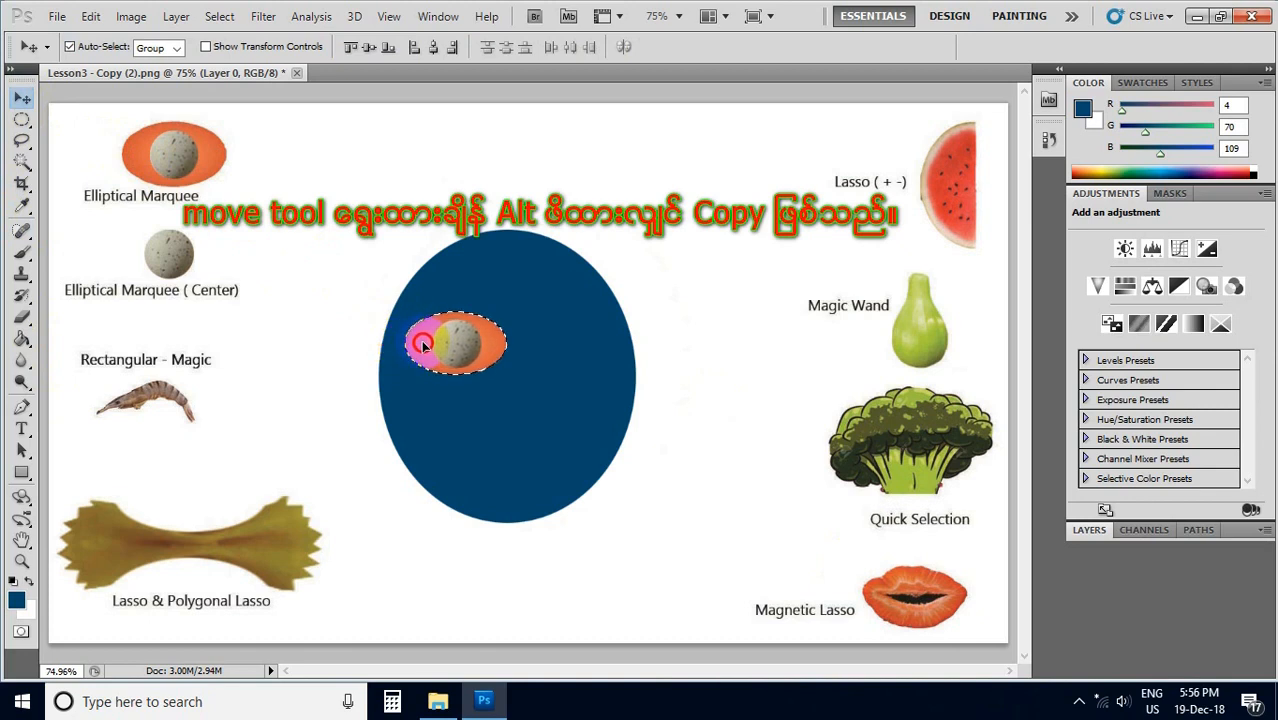
click(90, 17)
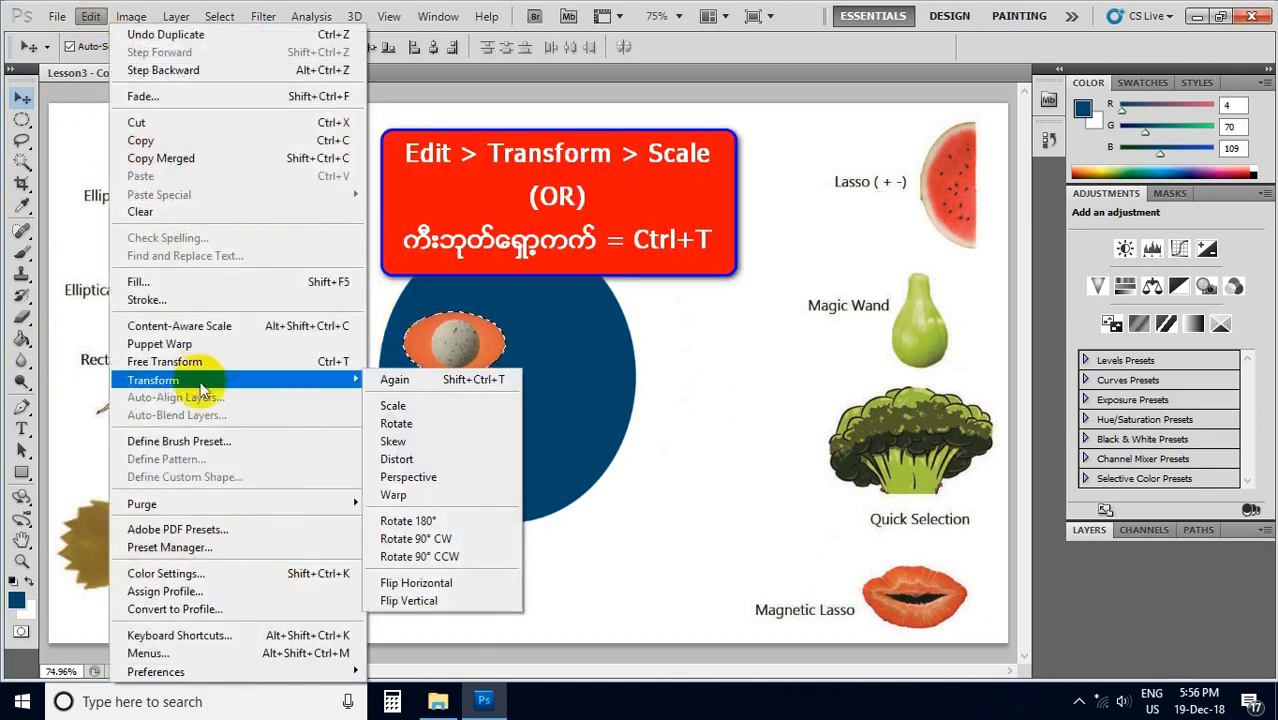
mouse_move(360, 381)
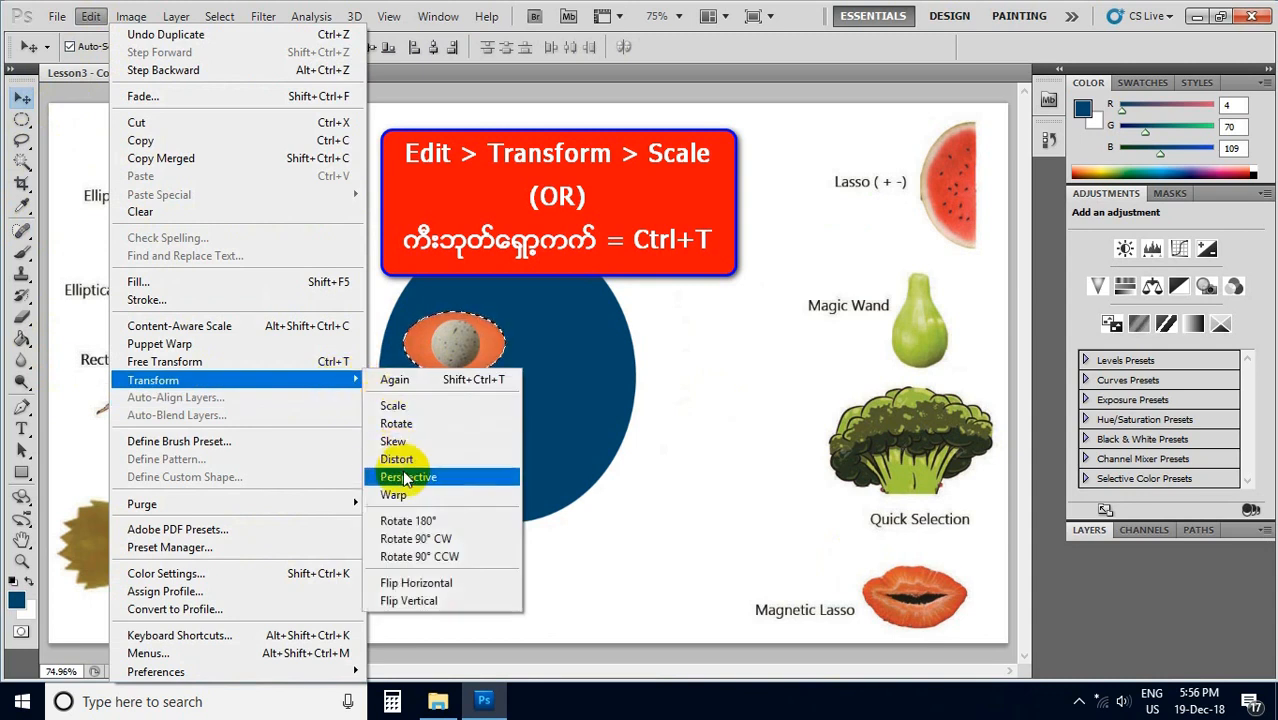
click(394, 405)
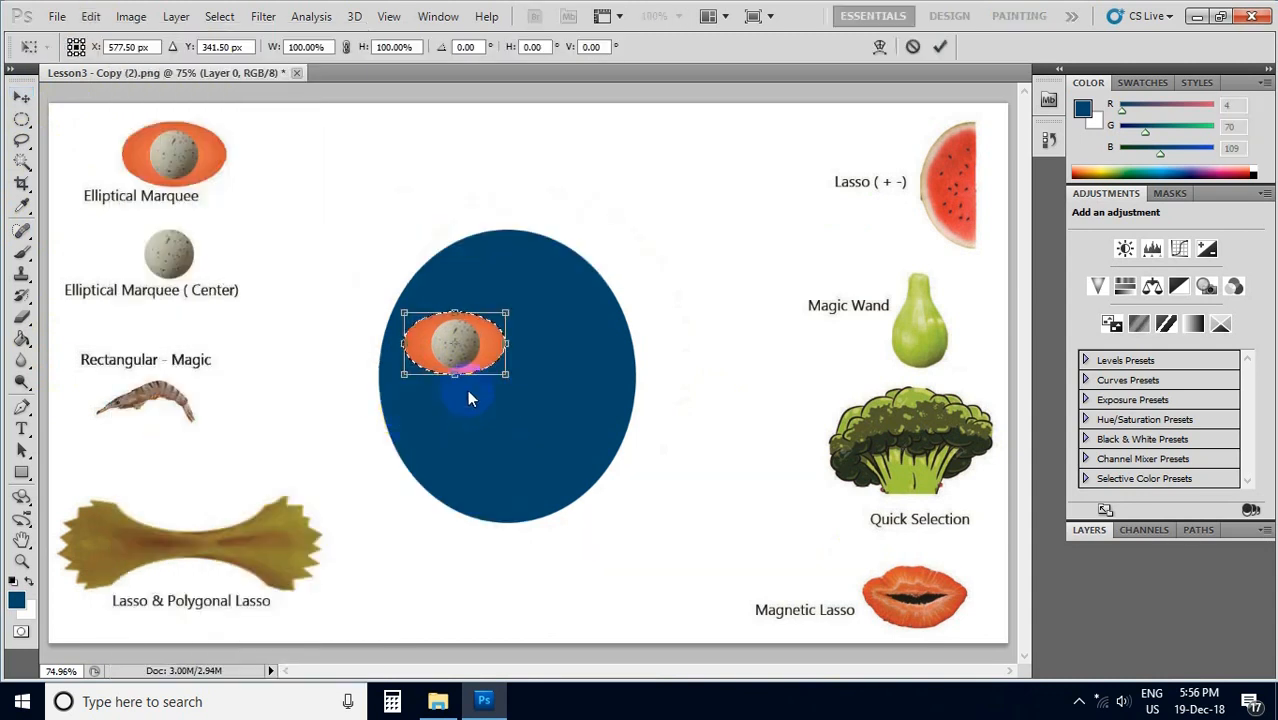
drag(507, 374, 460, 346)
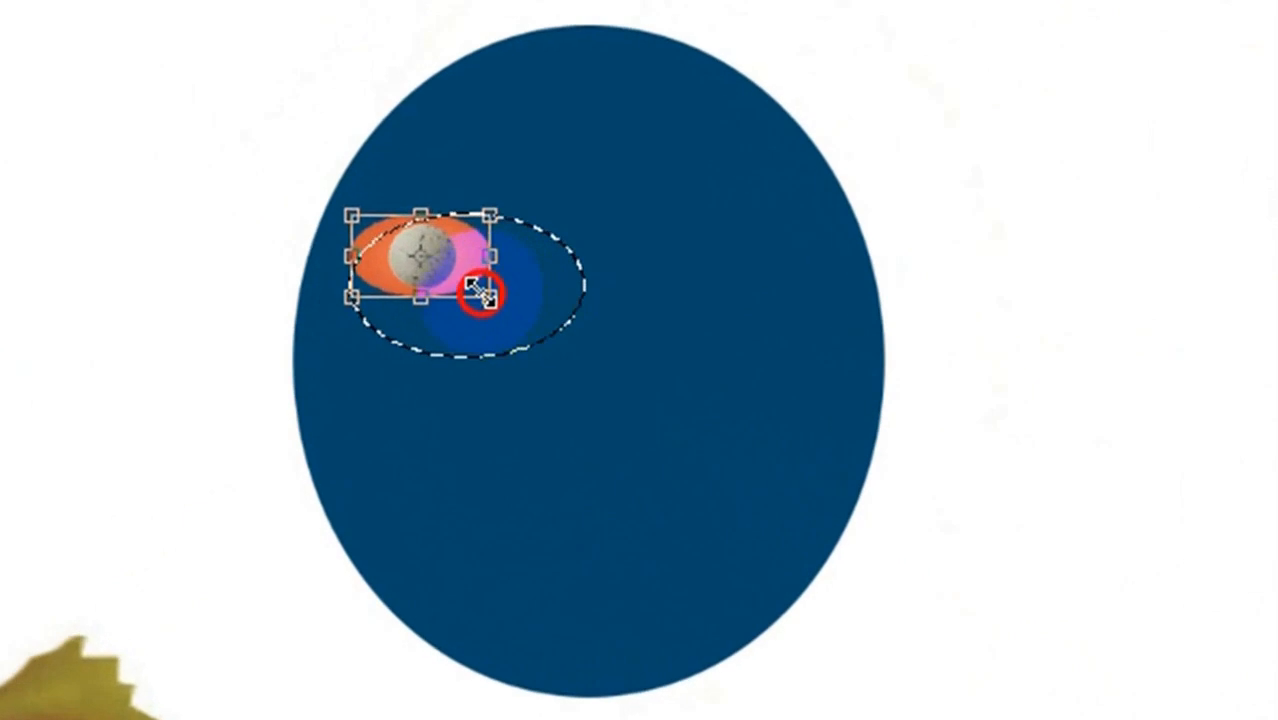
drag(482, 293, 477, 287)
drag(425, 255, 452, 281)
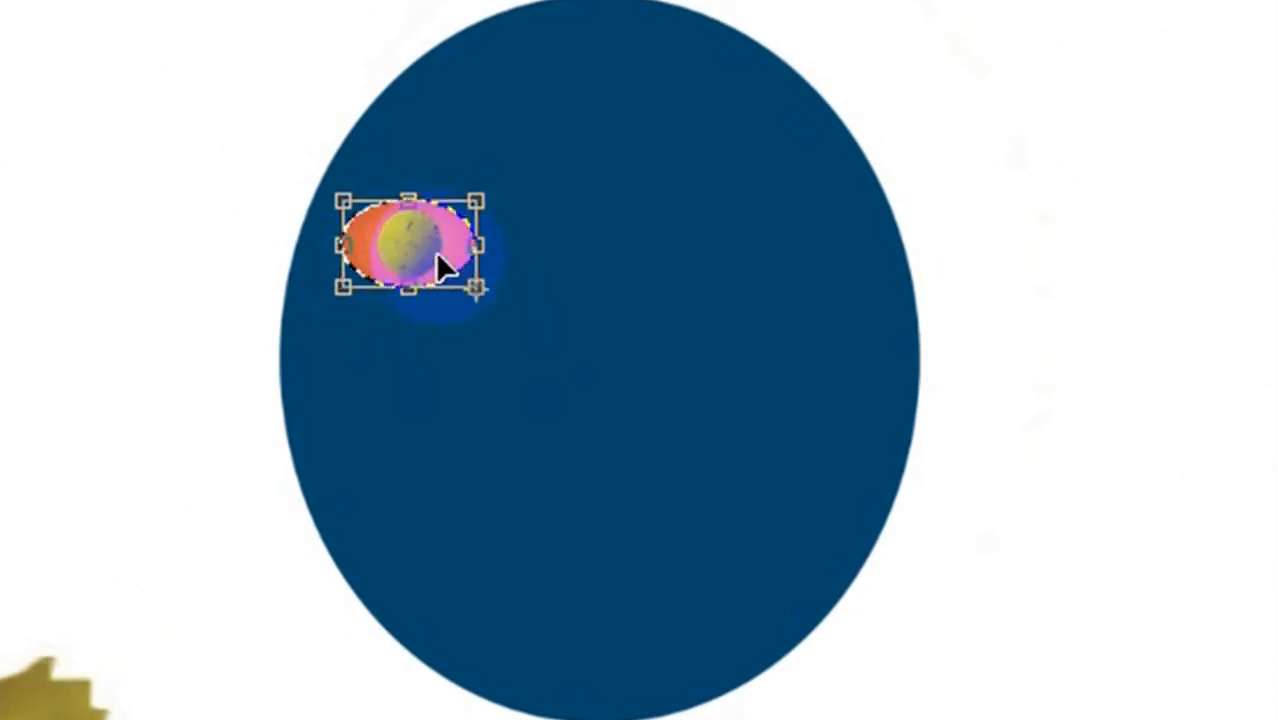
key(Return)
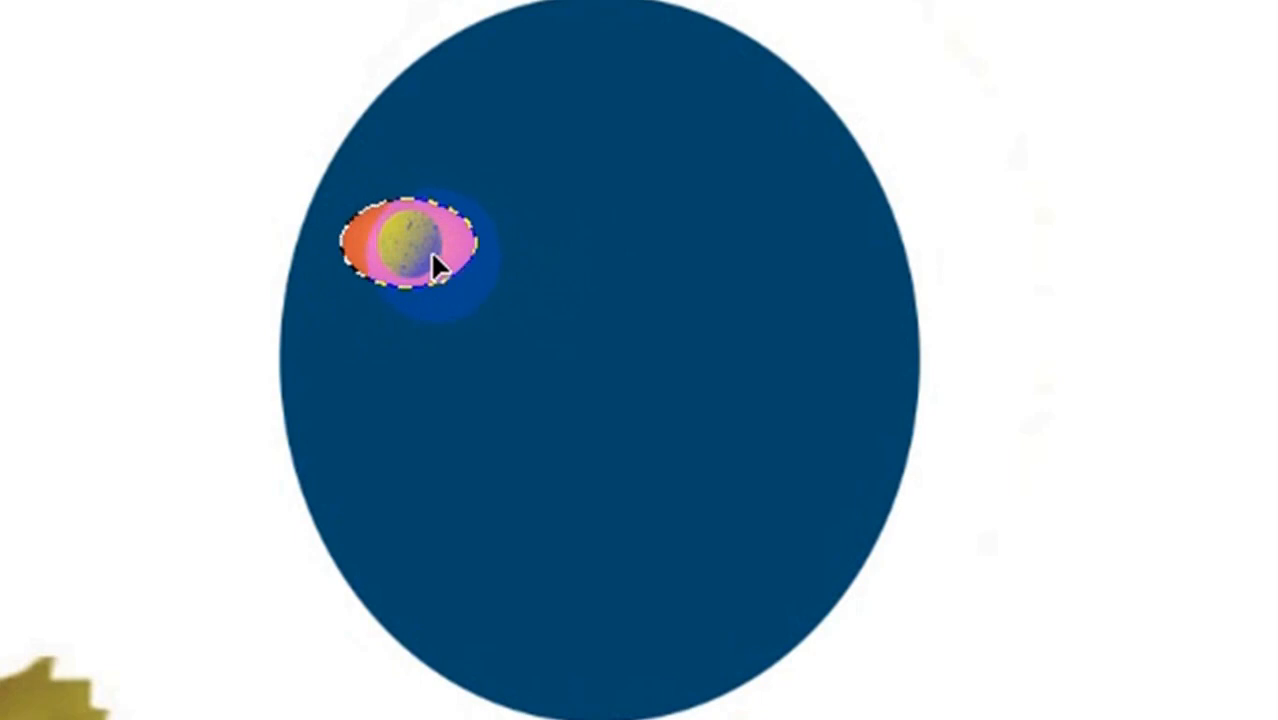
- Shift the small eye slightly inward on the face and duplicate it horizontally to make the right eye
drag(428, 251, 470, 284)
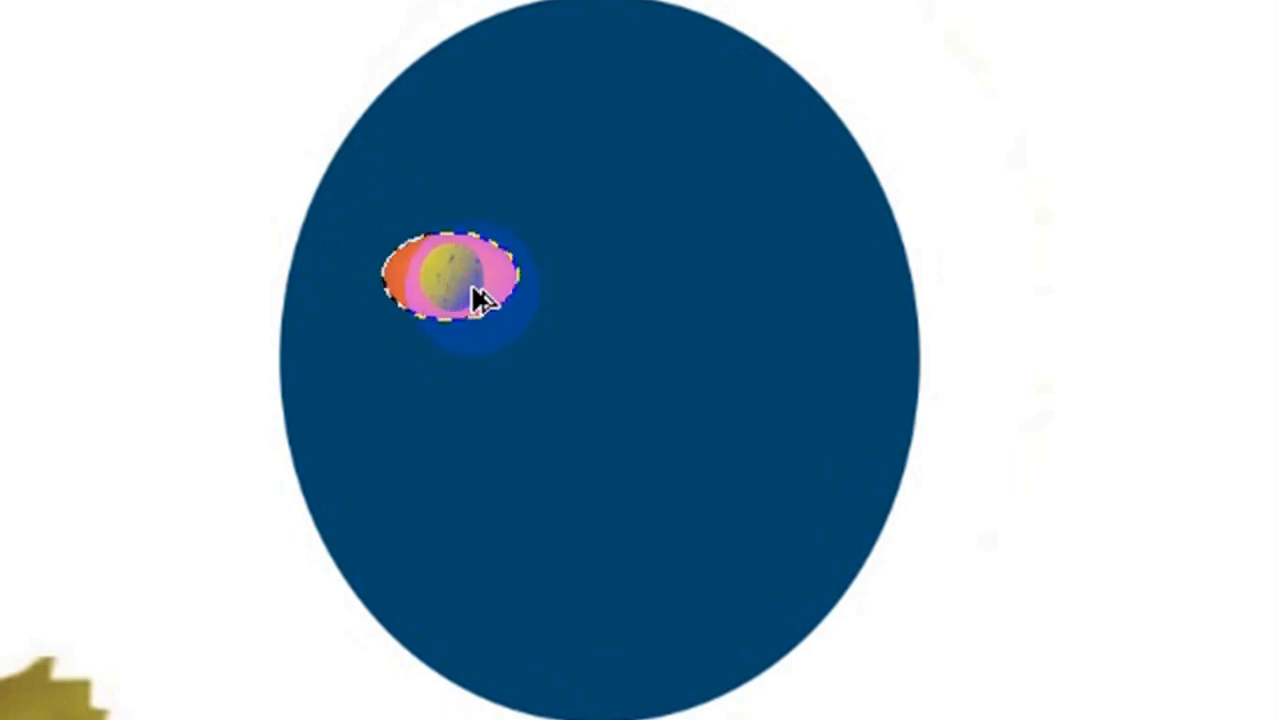
drag(474, 286, 755, 297)
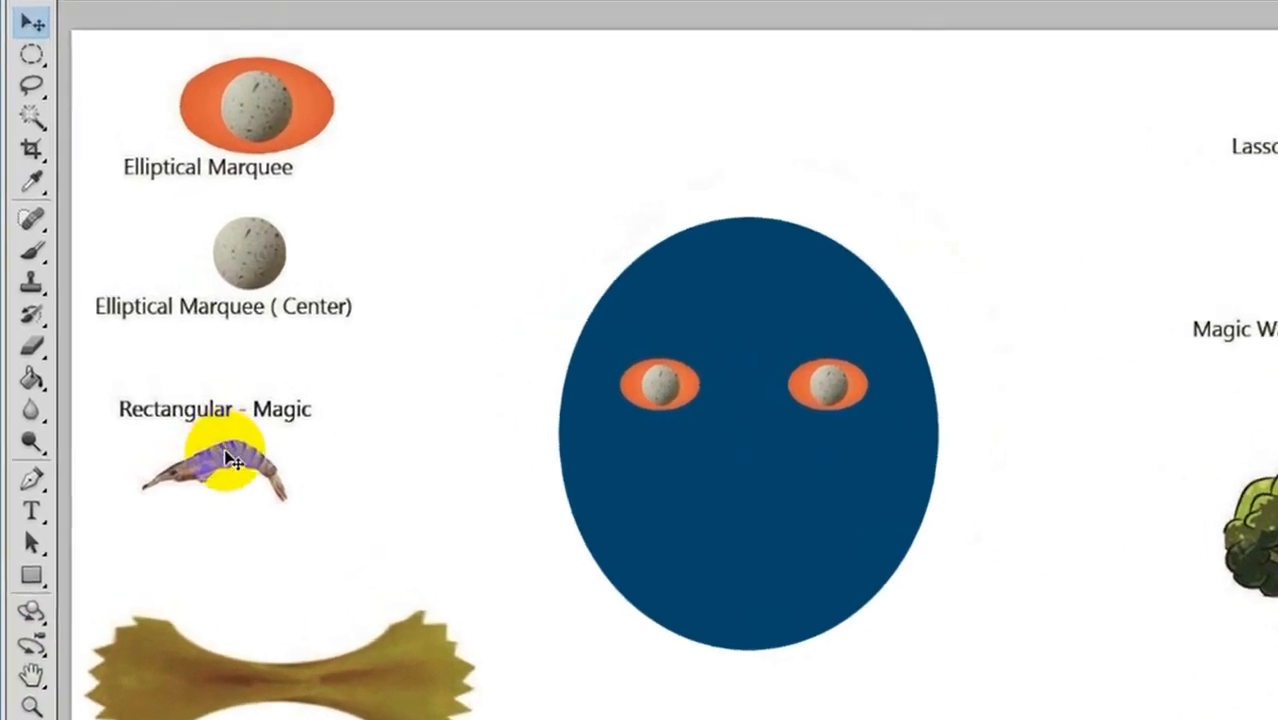
- Select the shrimp with a rectangular marquee that leaves white space on all sides and excludes the caption
key(z)
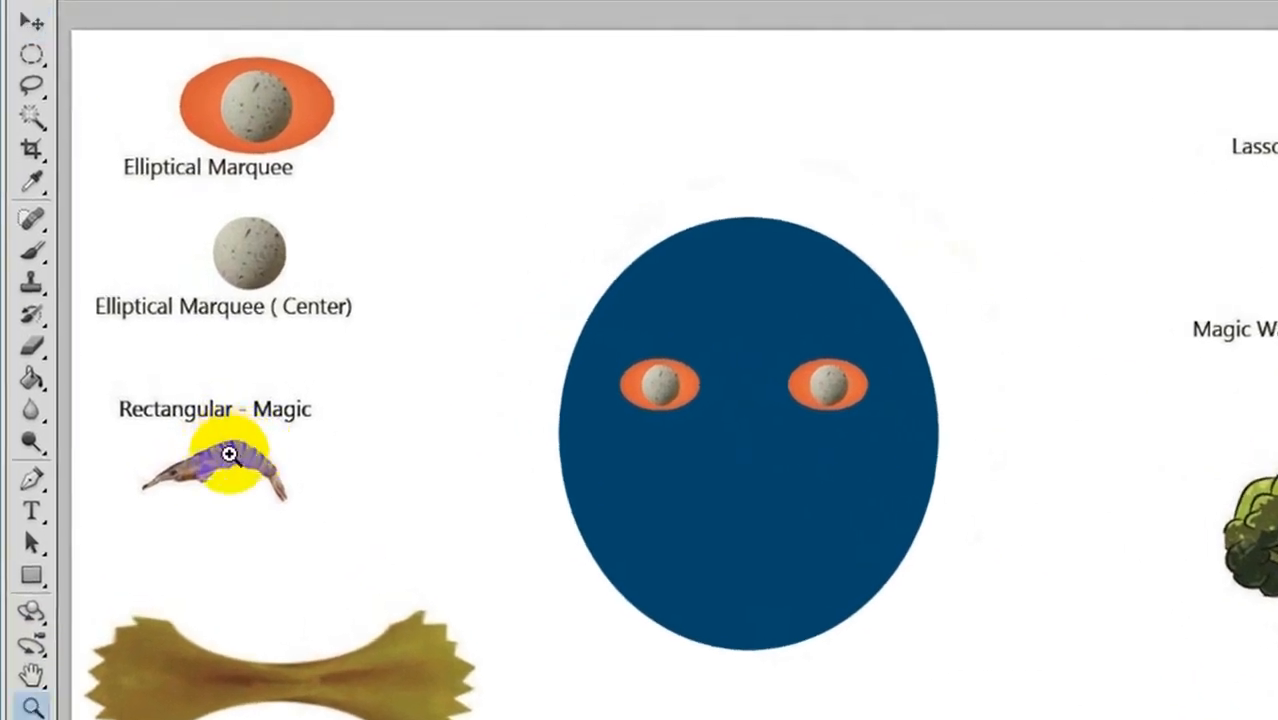
drag(229, 454, 864, 362)
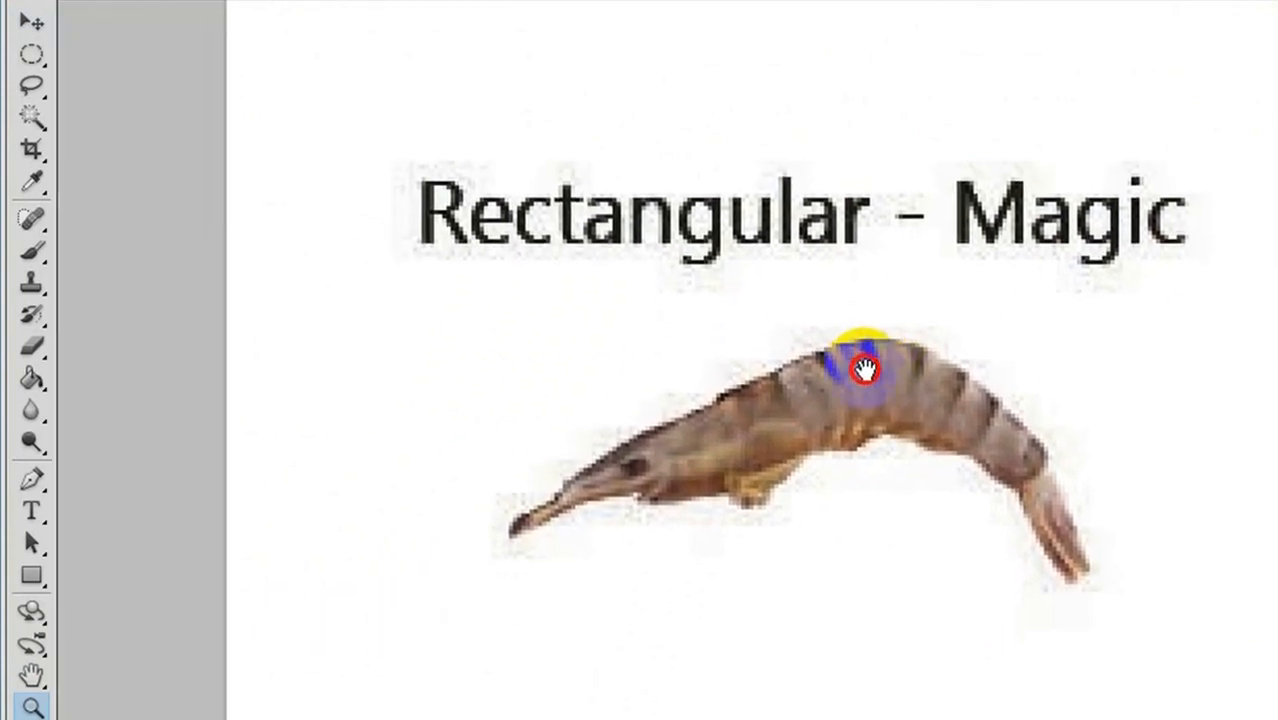
click(31, 54)
click(114, 59)
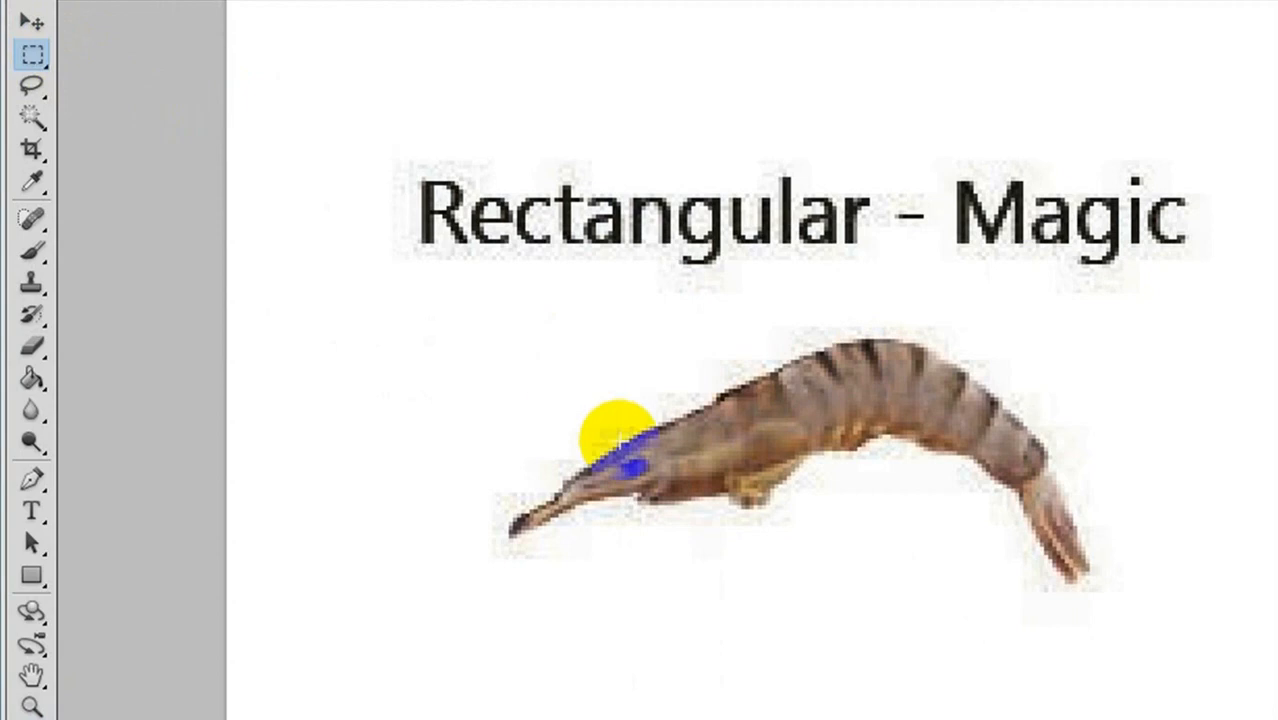
drag(358, 284, 1229, 698)
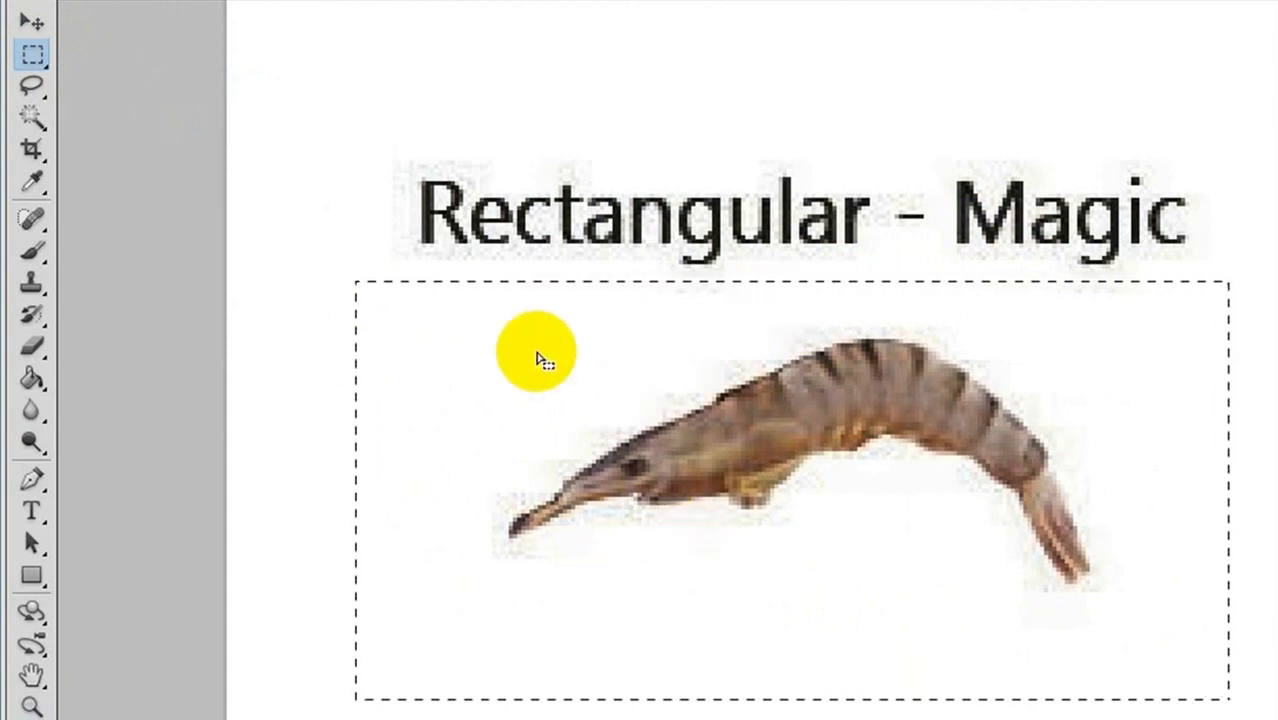
- Subtract the white background from the rectangular selection with the Magic Wand, leaving only the shrimp selected
click(31, 116)
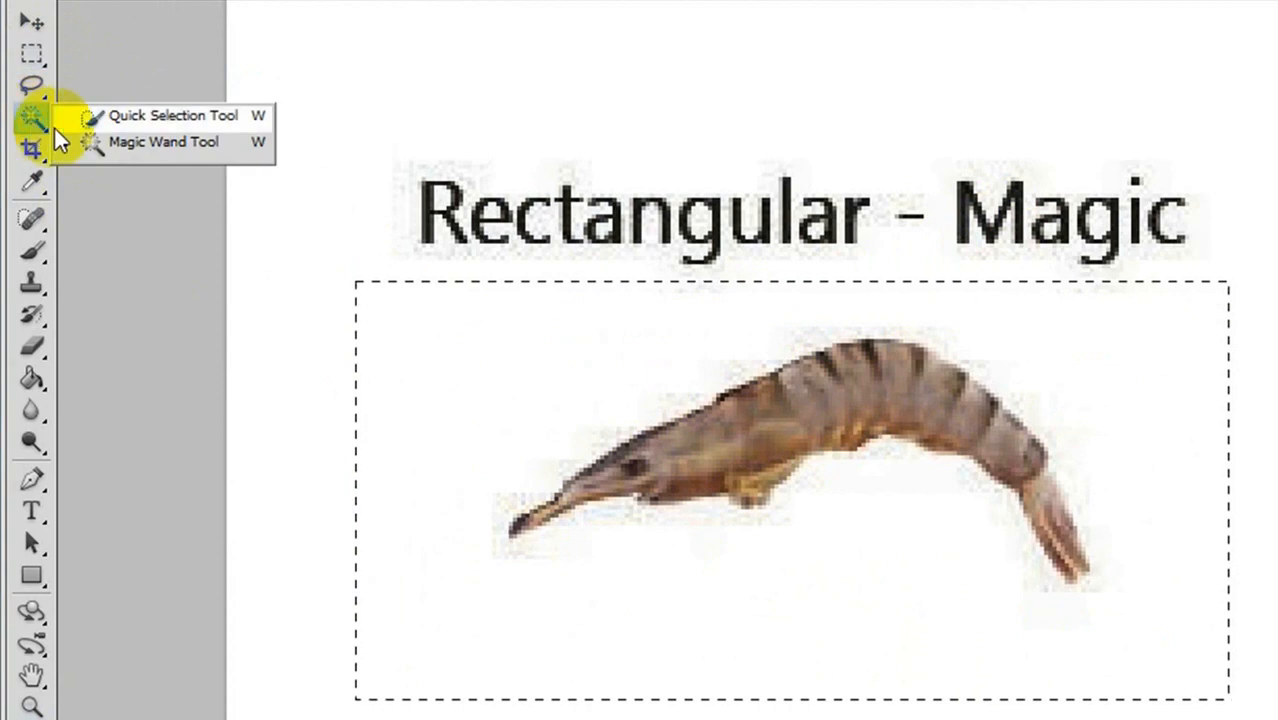
click(151, 146)
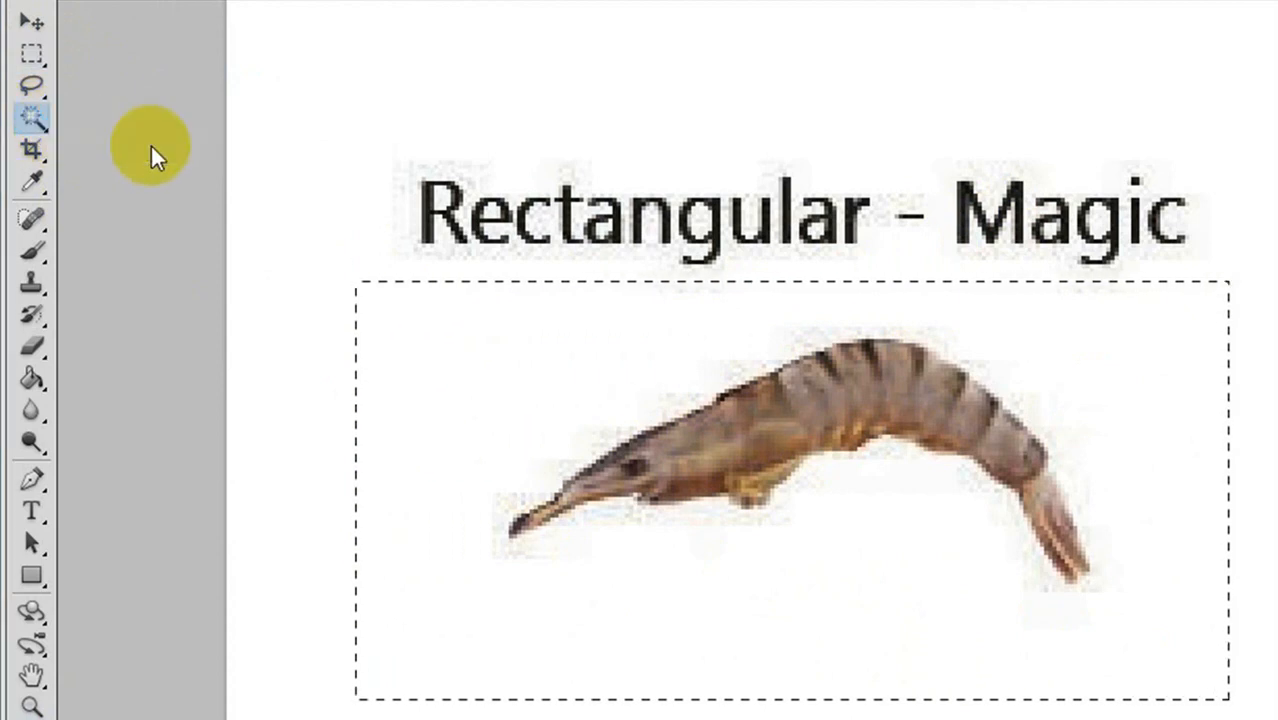
alt+click(481, 370)
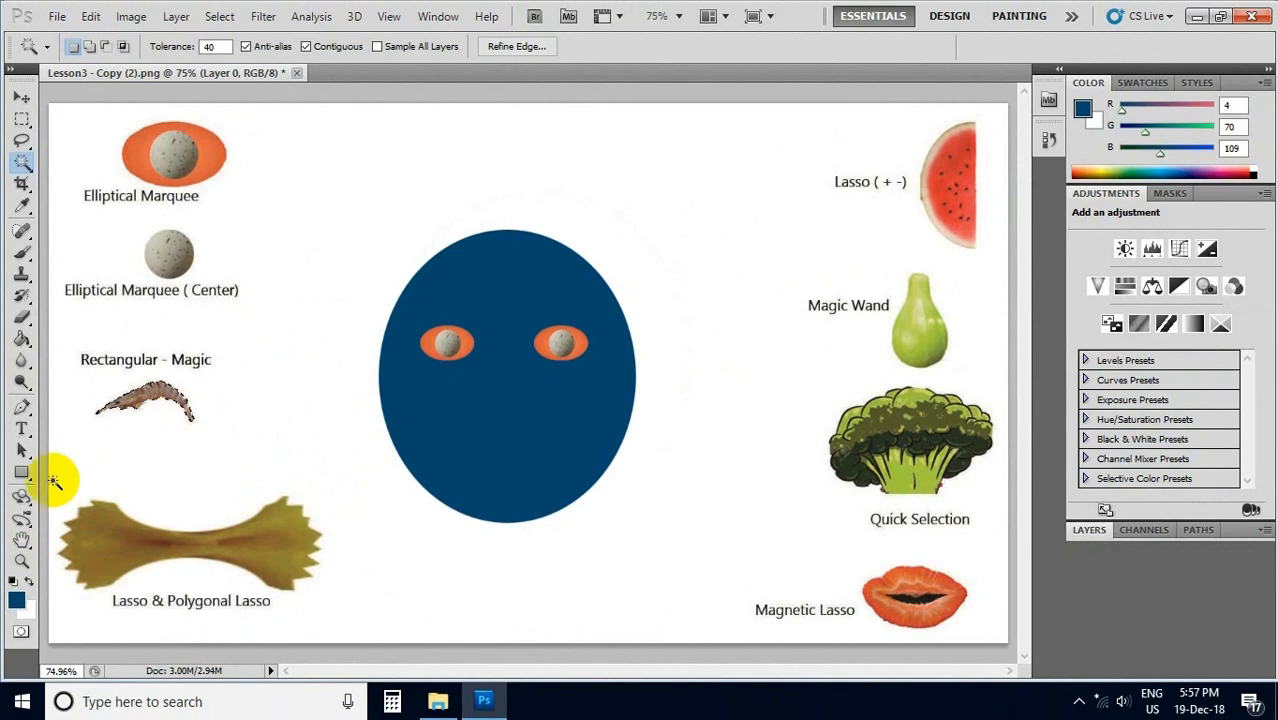
- Copy the selected shrimp above the left eye as an eyebrow and duplicate it above the right eye
click(20, 100)
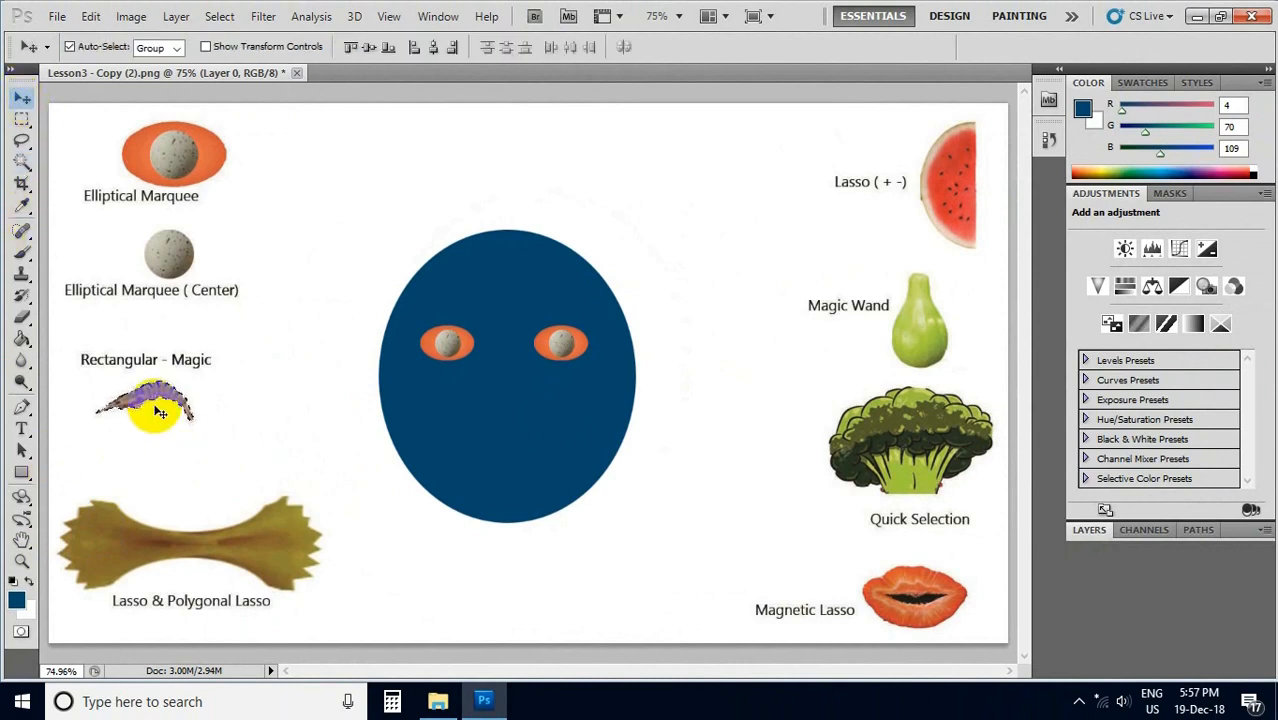
drag(155, 393, 436, 313)
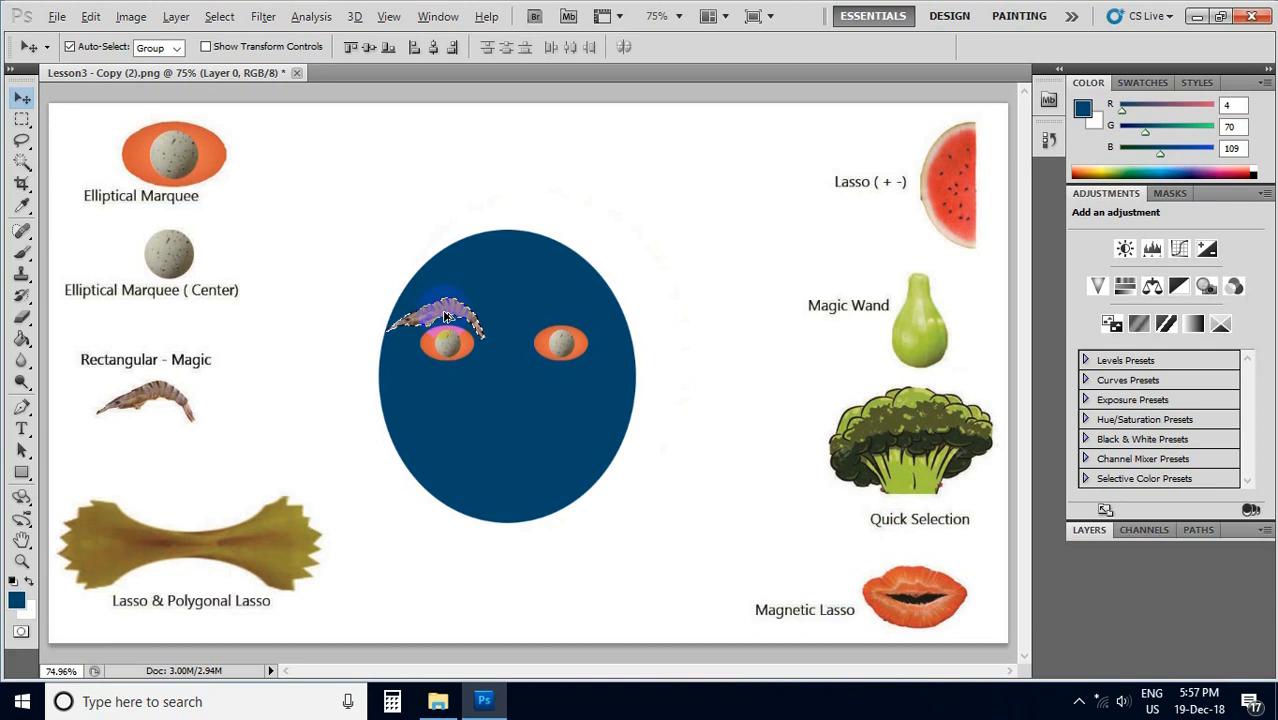
drag(446, 316, 562, 327)
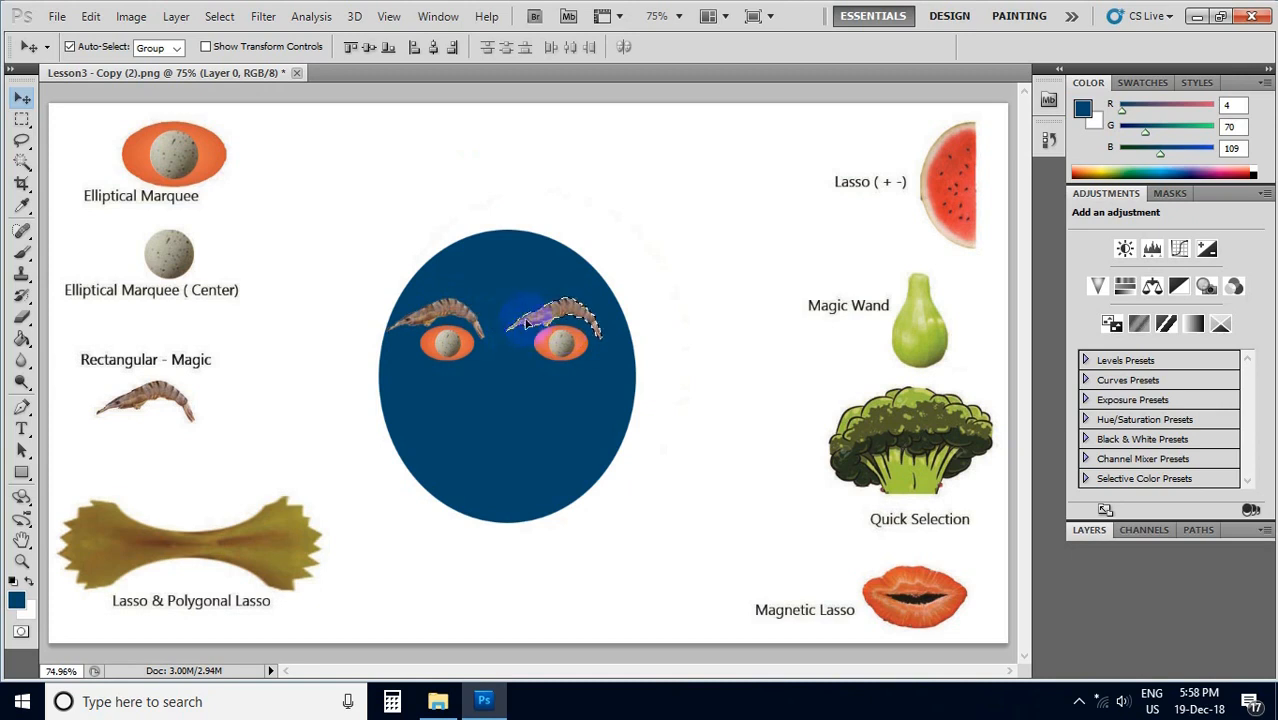
- Flip the right shrimp eyebrow horizontally and place it symmetrically above the right eye
click(91, 18)
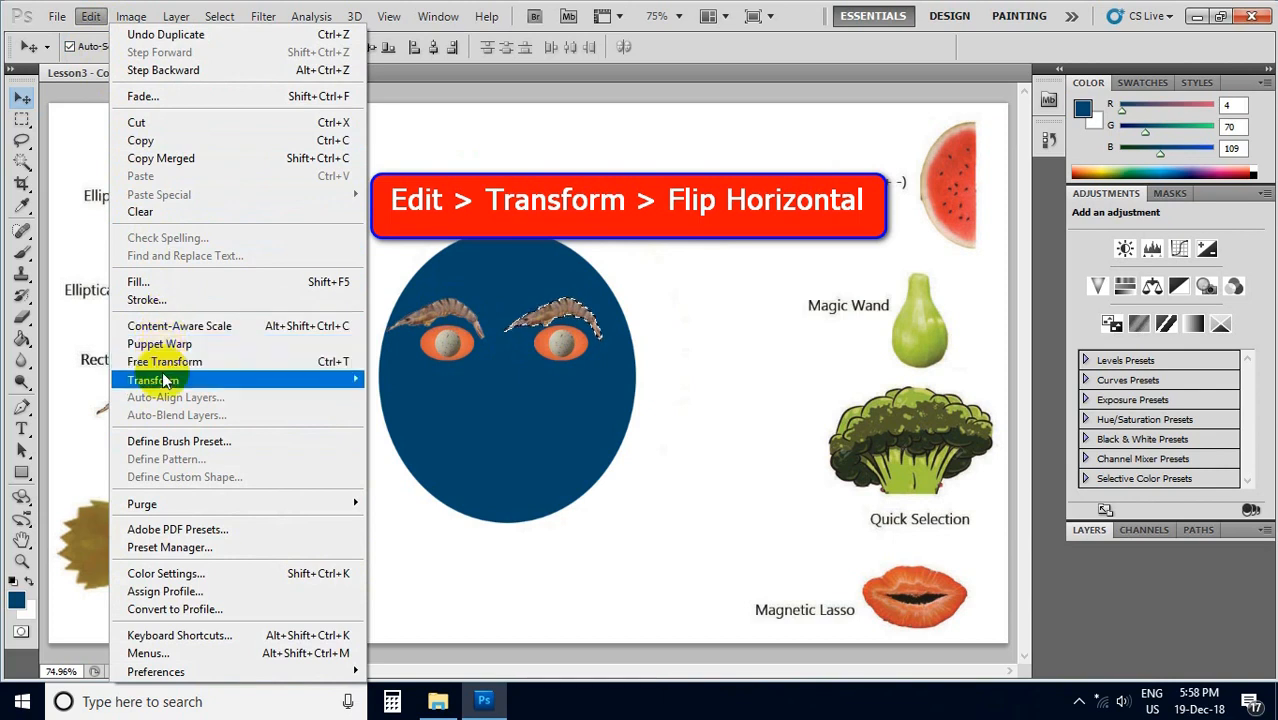
mouse_move(162, 381)
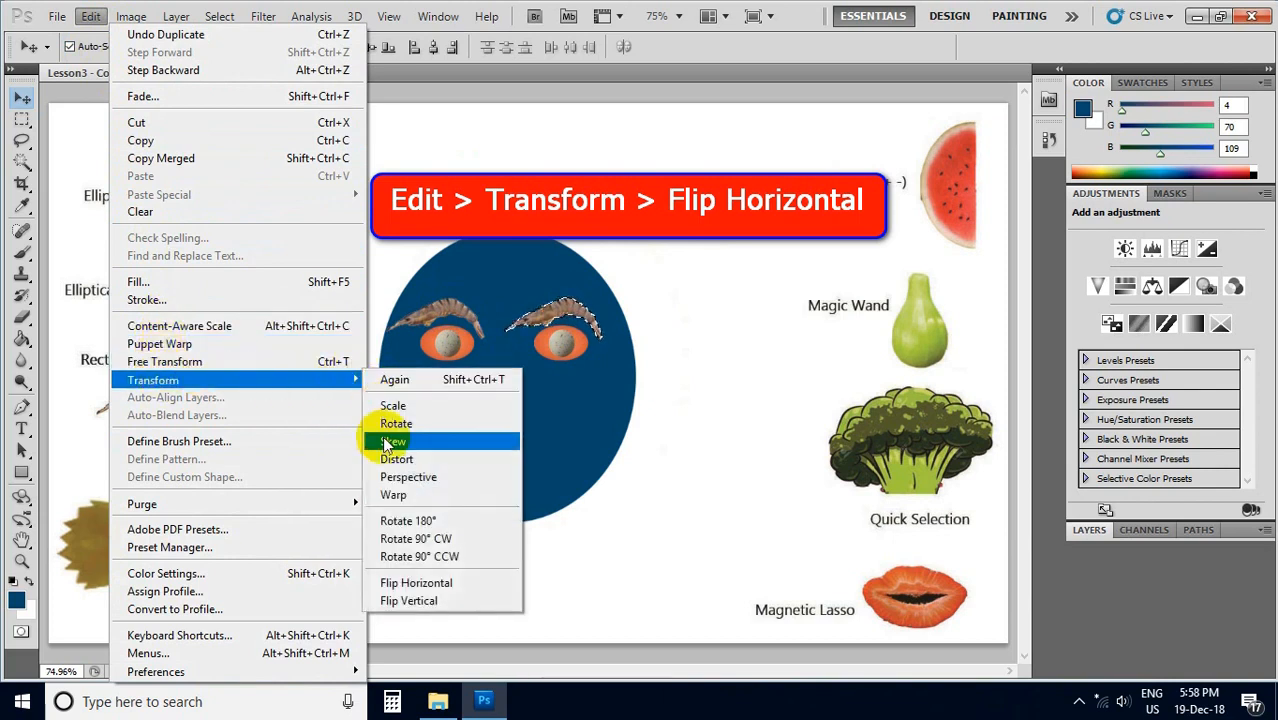
click(414, 586)
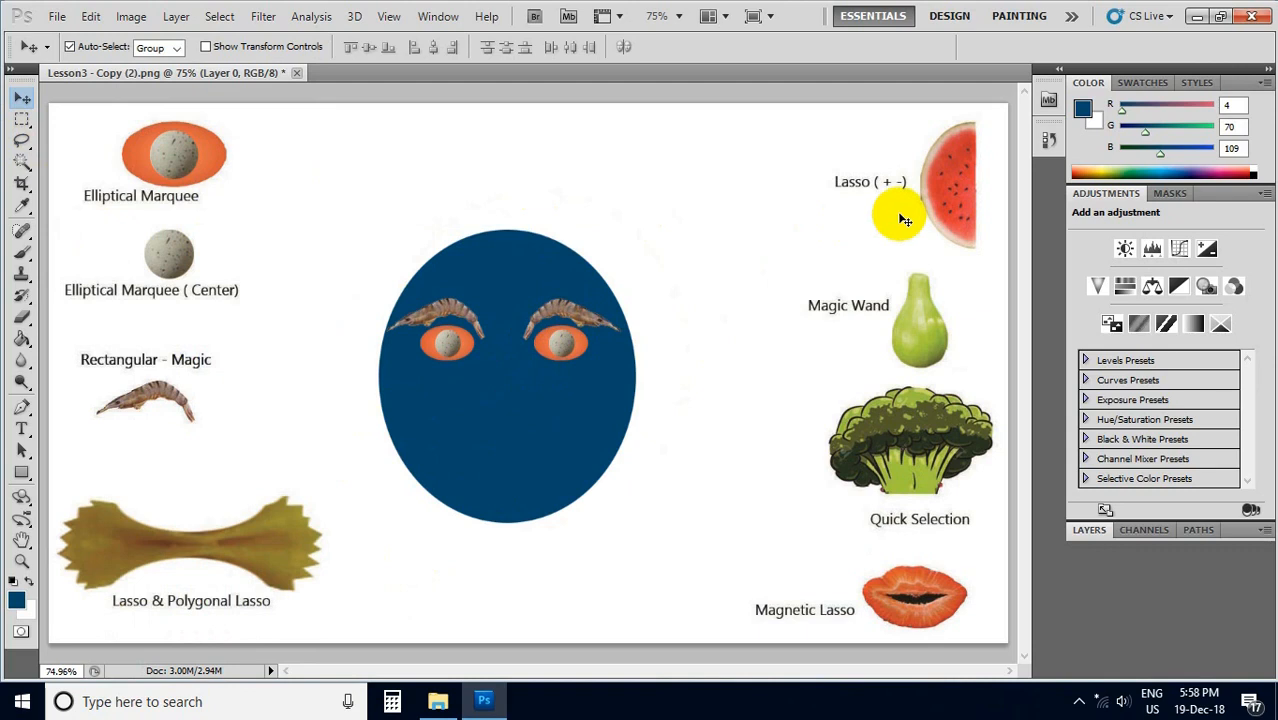
- Select the red flesh of the watermelon half with the Lasso tool, leaving out the pale rind
key(z)
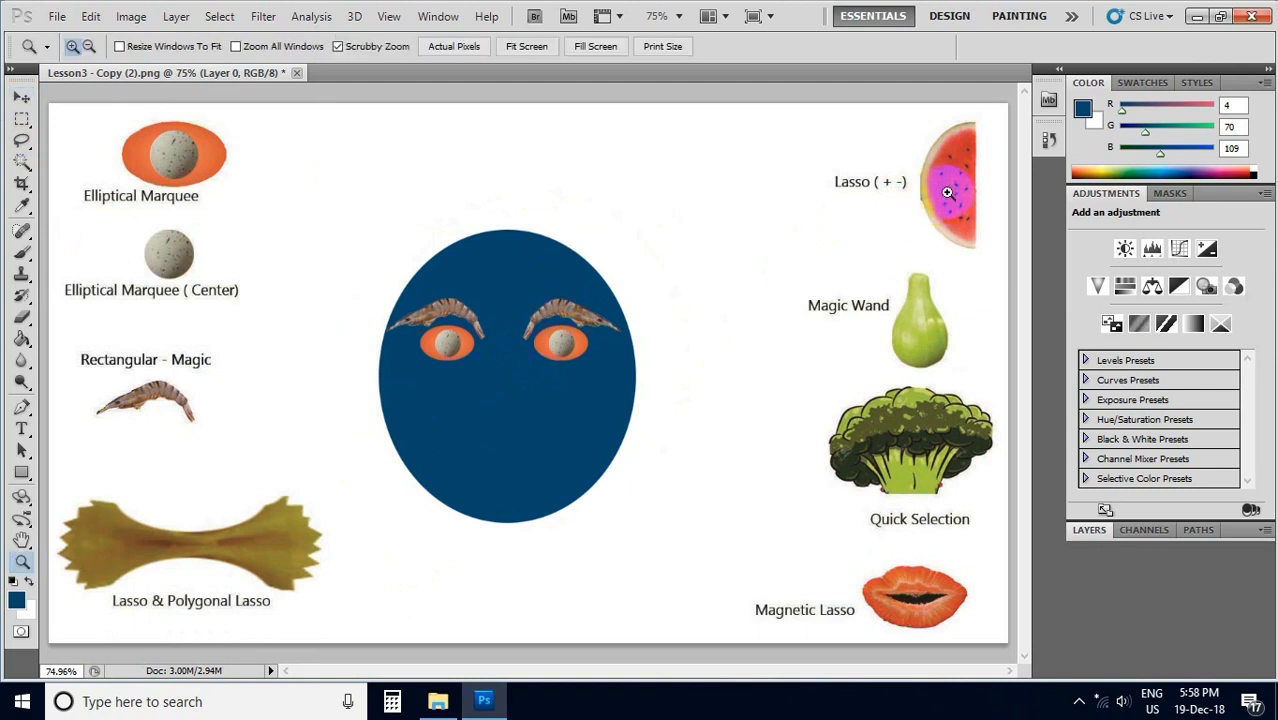
click(947, 192)
click(949, 193)
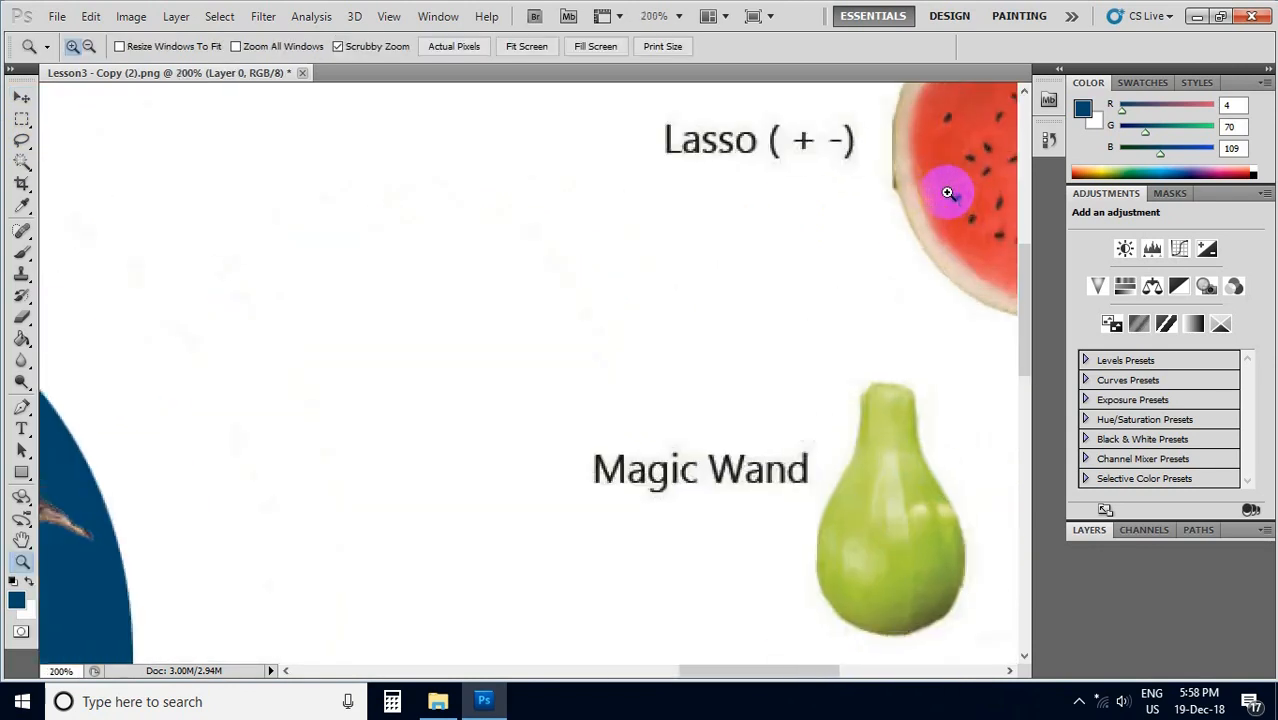
mouse_move(898, 215)
mouse_down()
mouse_move(779, 271)
mouse_move(608, 416)
mouse_move(556, 425)
mouse_up()
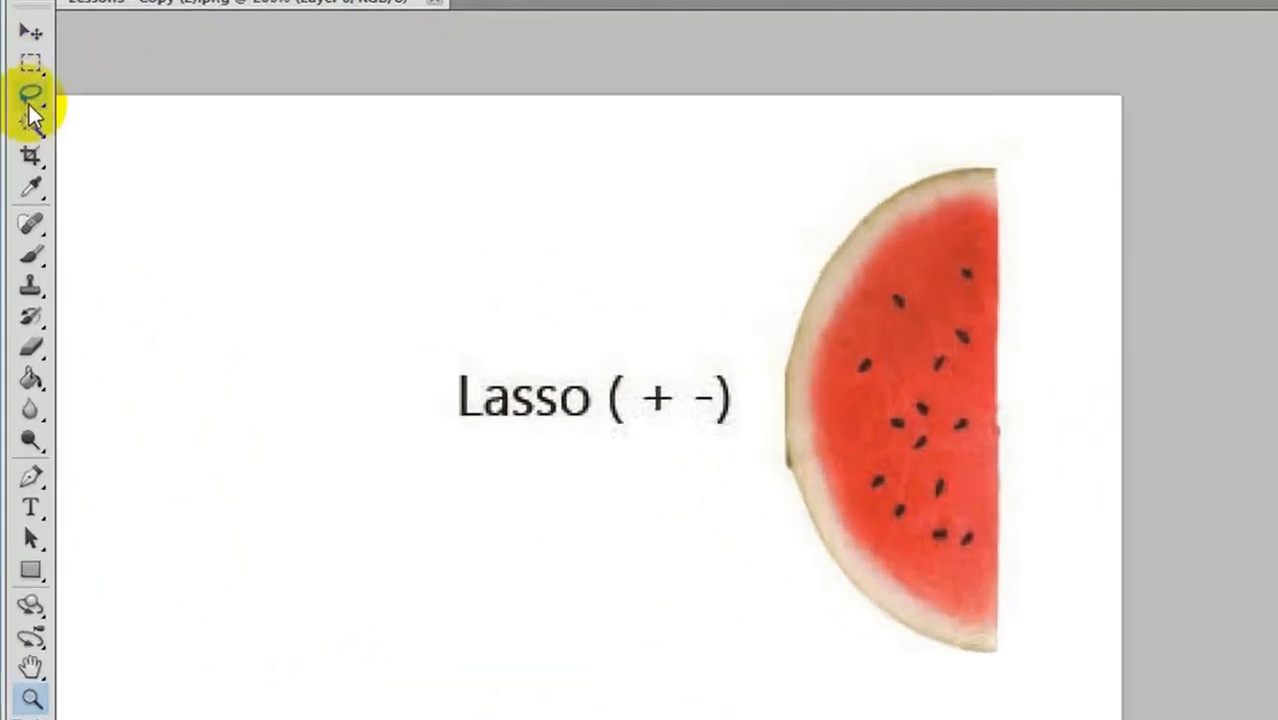
click(30, 107)
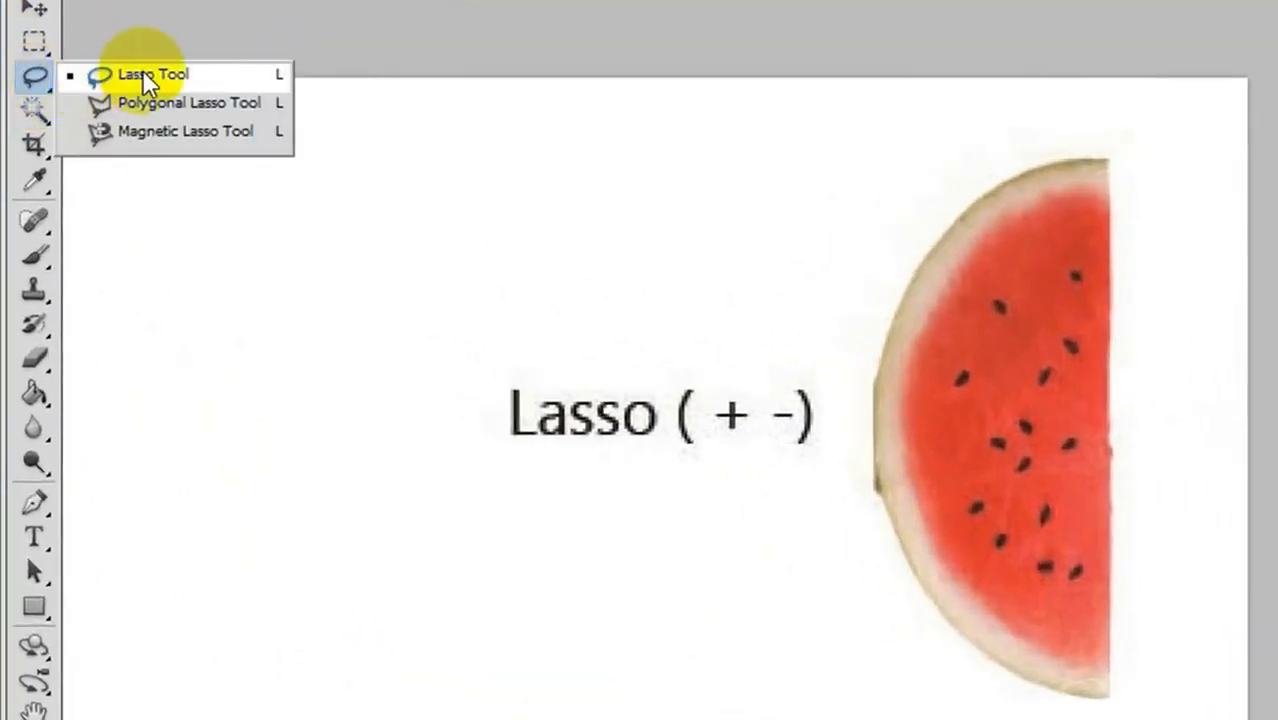
click(130, 91)
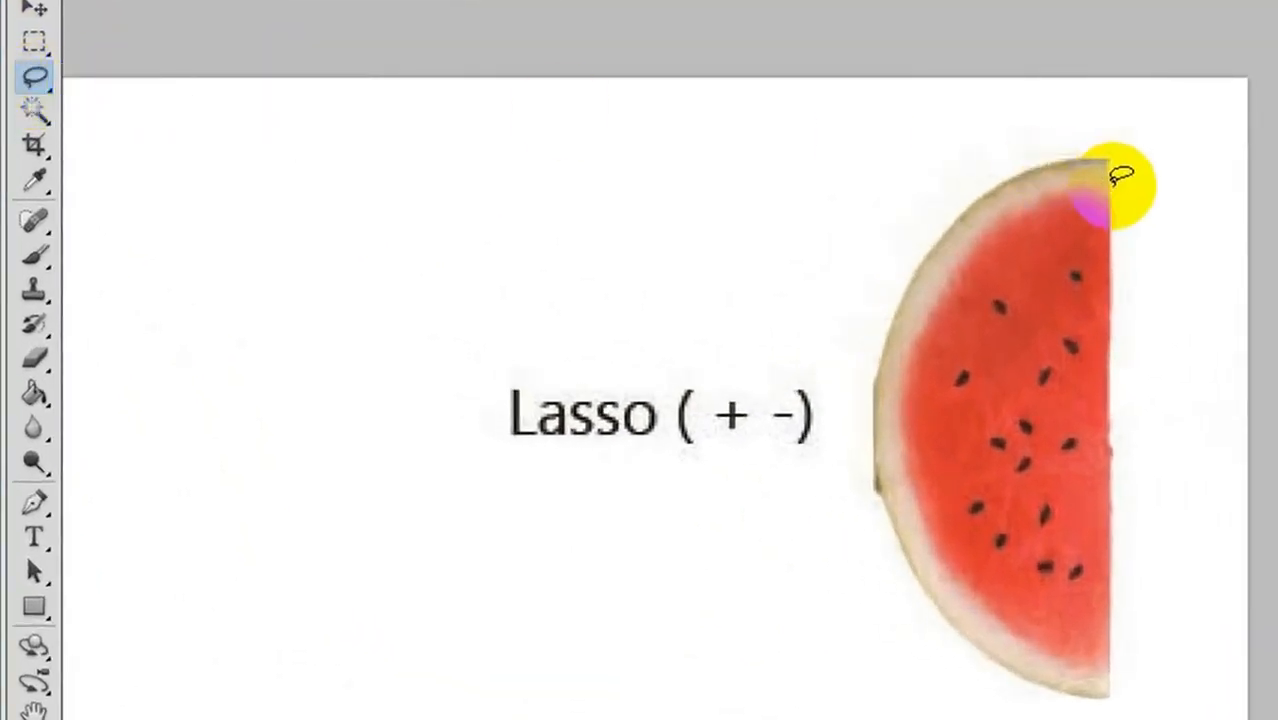
mouse_move(1095, 184)
mouse_down()
mouse_move(989, 235)
mouse_move(906, 383)
mouse_move(905, 414)
mouse_move(949, 563)
mouse_move(1014, 625)
mouse_move(1089, 657)
mouse_move(1112, 651)
mouse_move(1108, 194)
mouse_up()
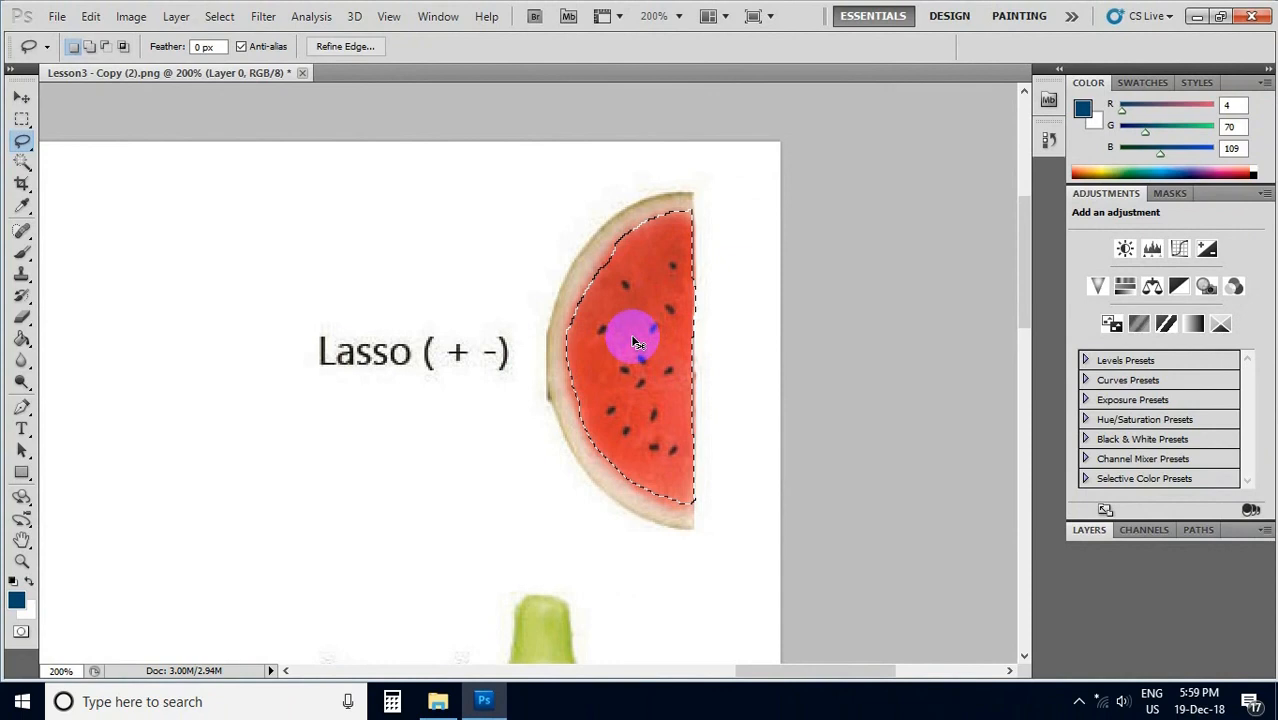
- Copy the selected watermelon flesh to the left edge of the blue oval as an ear
key(ctrl+0)
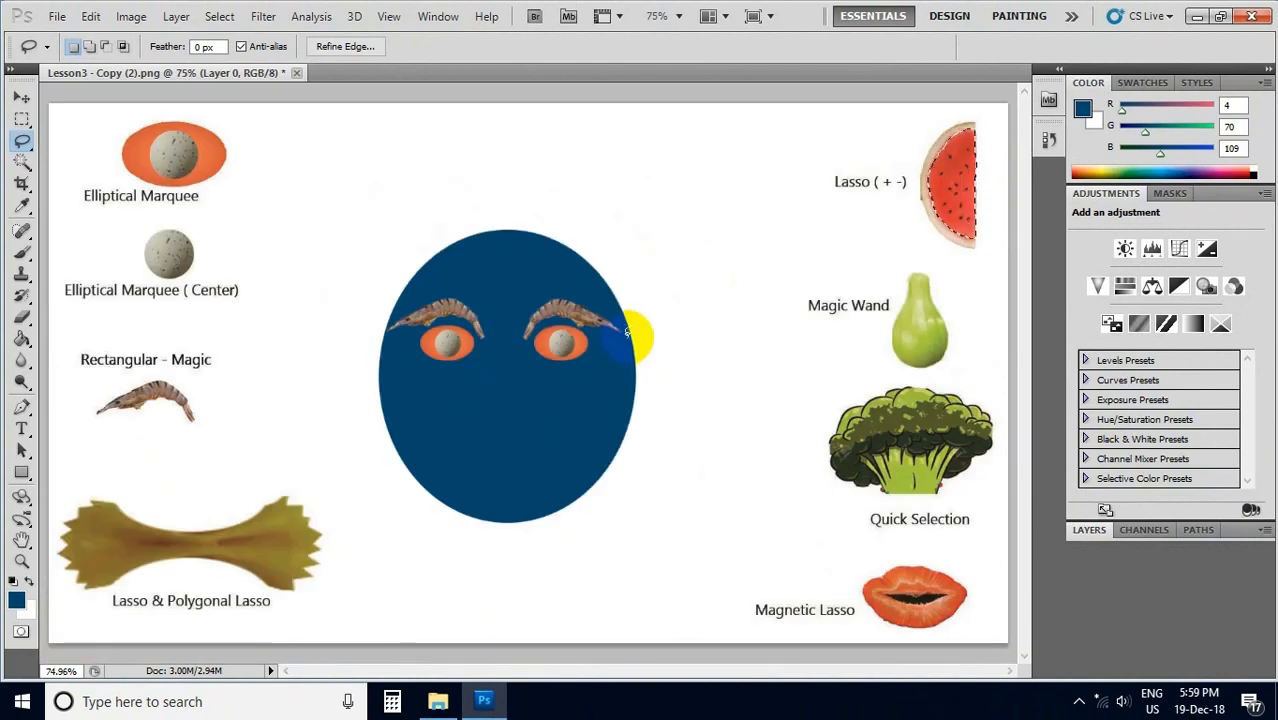
click(20, 99)
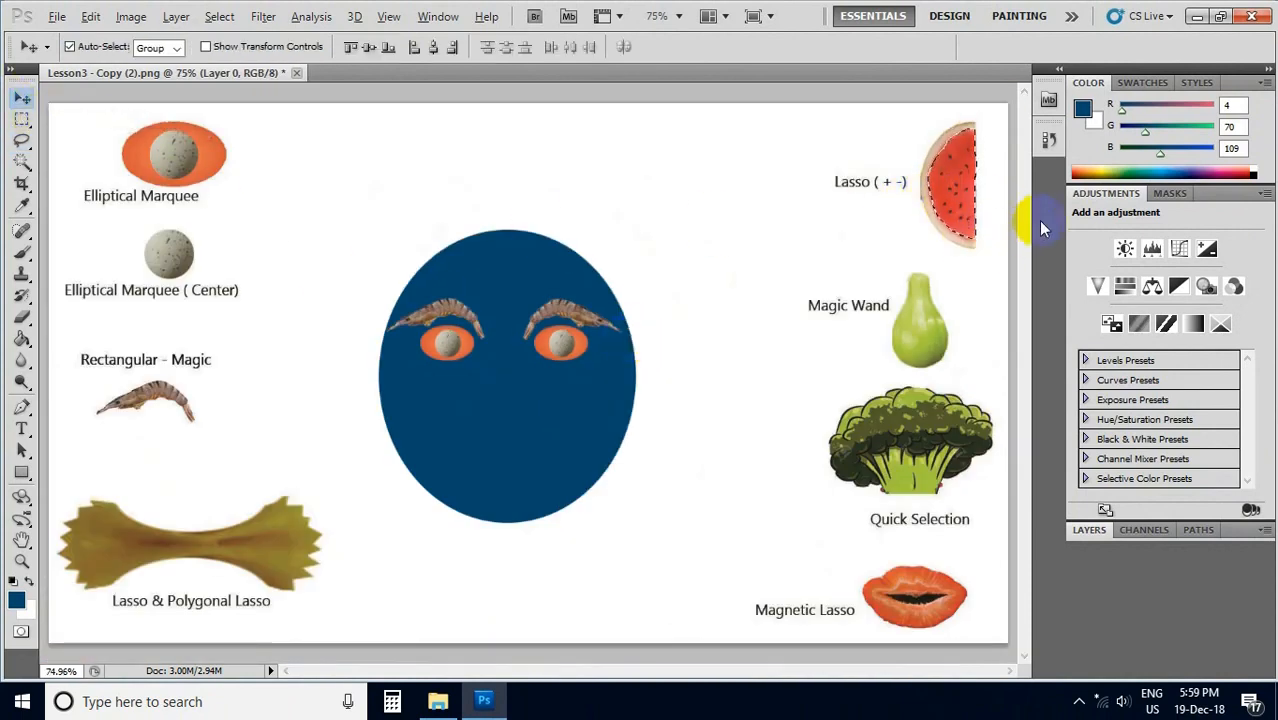
click(967, 203)
drag(967, 203, 369, 390)
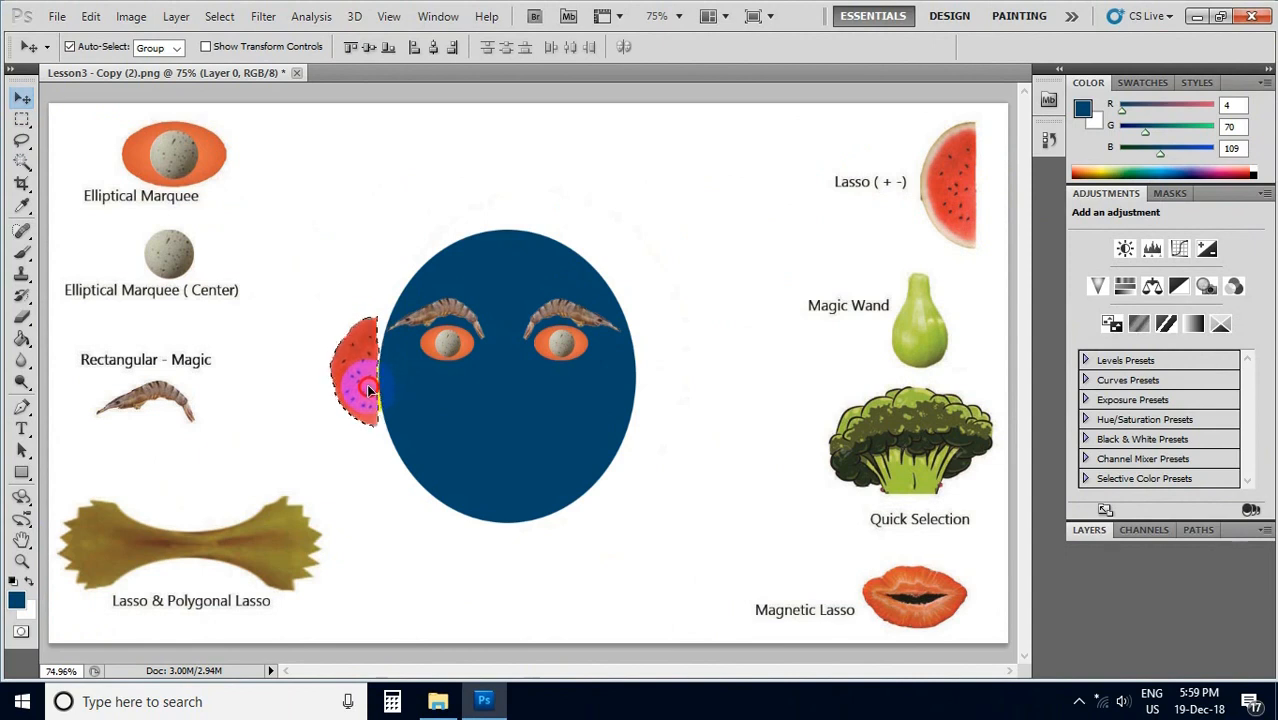
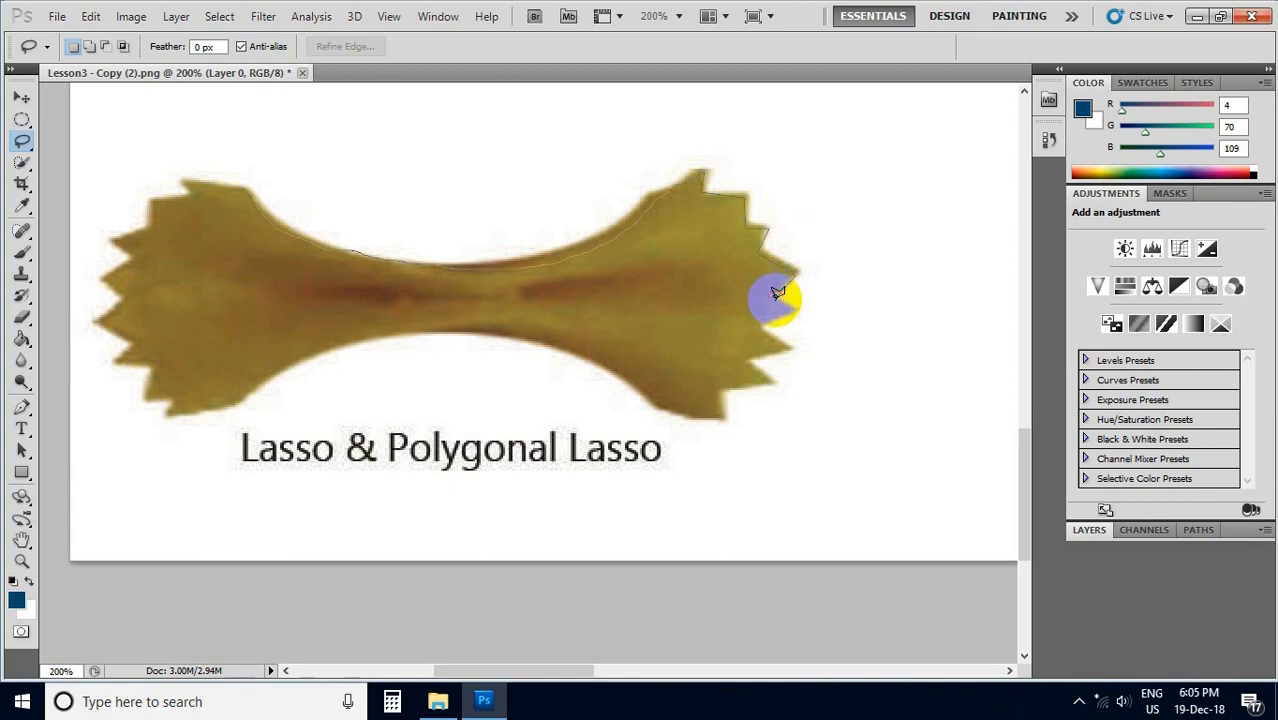
- Finish outlining the bow-tie pasta, tracing its curved edges freehand and its jagged ends with straight Polygonal Lasso segments
mouse_move(777, 292)
mouse_down()
mouse_move(796, 302)
mouse_move(764, 322)
mouse_move(789, 338)
mouse_move(750, 366)
mouse_move(773, 375)
mouse_move(720, 384)
mouse_move(709, 416)
mouse_move(664, 403)
mouse_up()
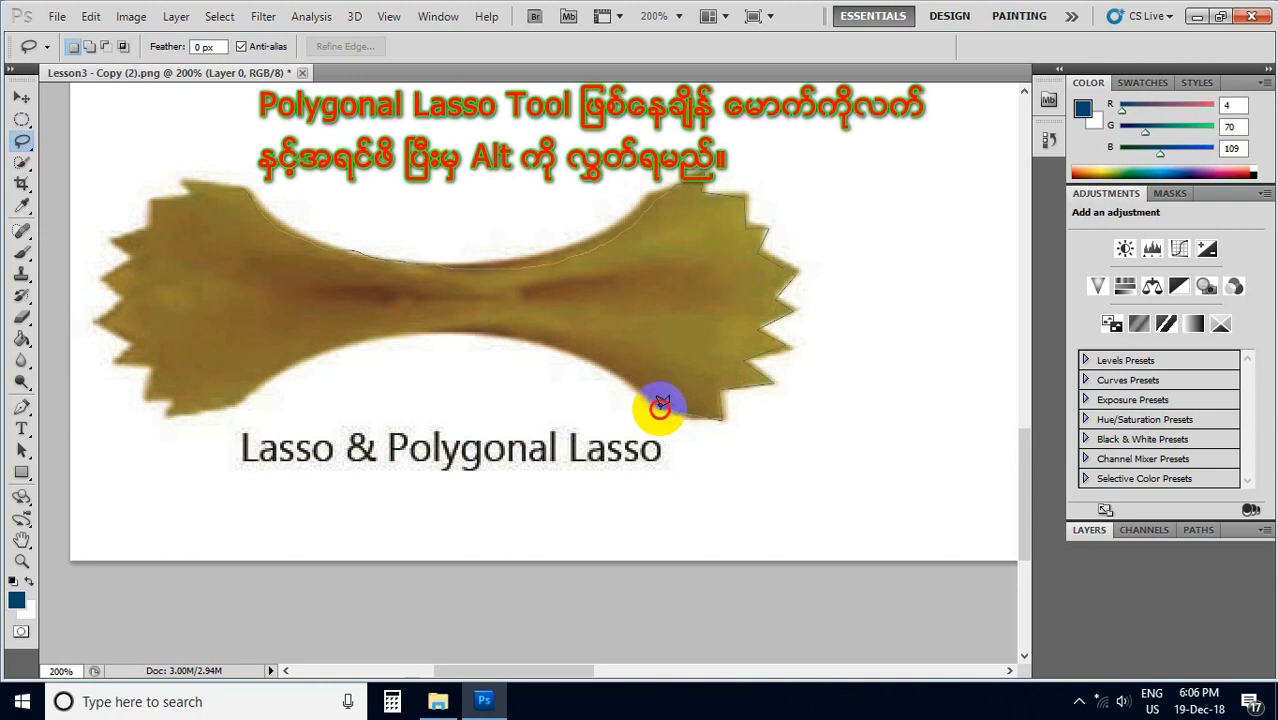
mouse_move(660, 405)
mouse_down()
mouse_move(570, 346)
mouse_move(435, 324)
mouse_move(297, 357)
mouse_move(216, 402)
mouse_move(161, 413)
mouse_up()
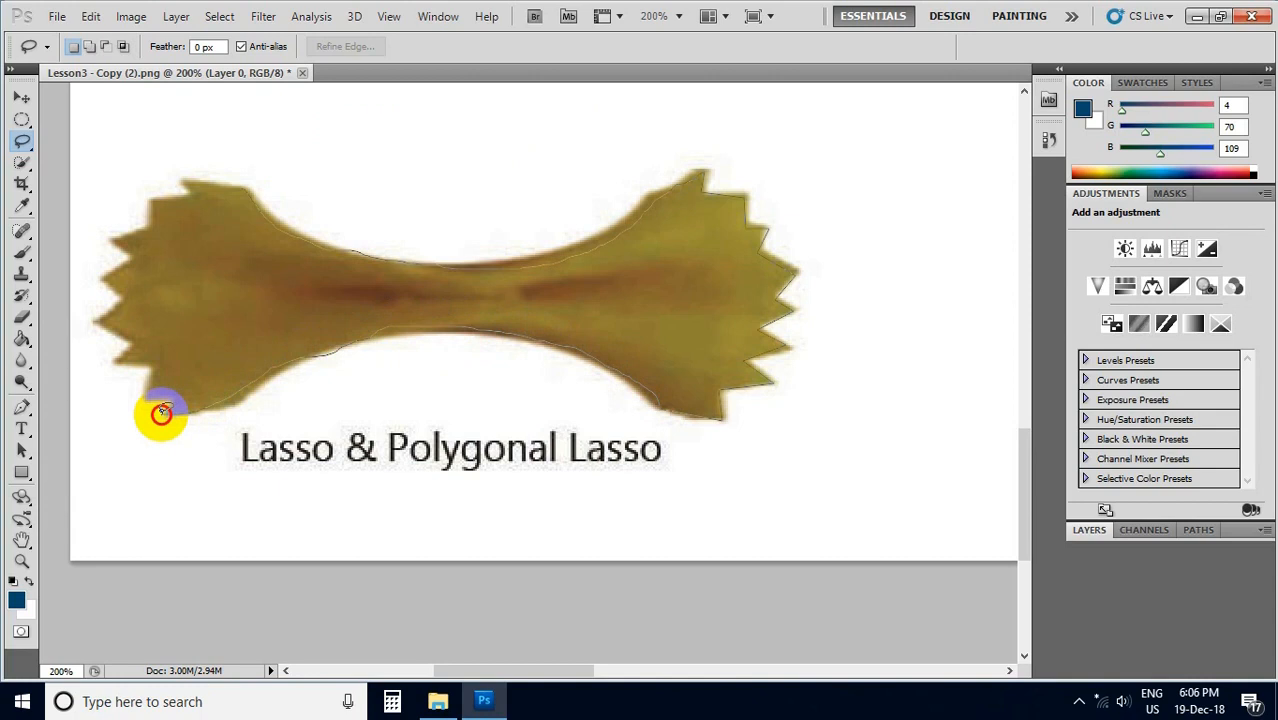
mouse_move(163, 404)
mouse_down()
mouse_move(171, 387)
mouse_move(113, 354)
mouse_move(138, 333)
mouse_move(106, 312)
mouse_move(134, 248)
mouse_move(116, 238)
mouse_move(152, 222)
mouse_move(158, 192)
mouse_move(194, 196)
mouse_move(193, 184)
mouse_up()
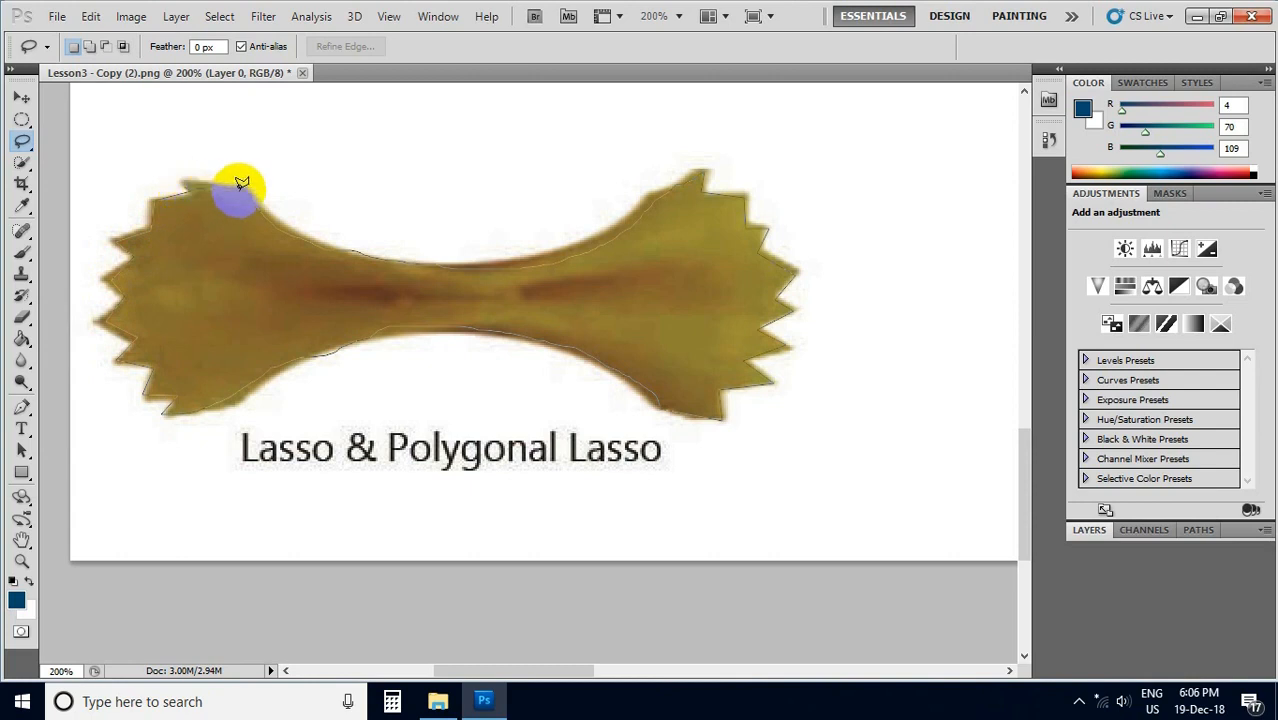
drag(241, 181, 243, 182)
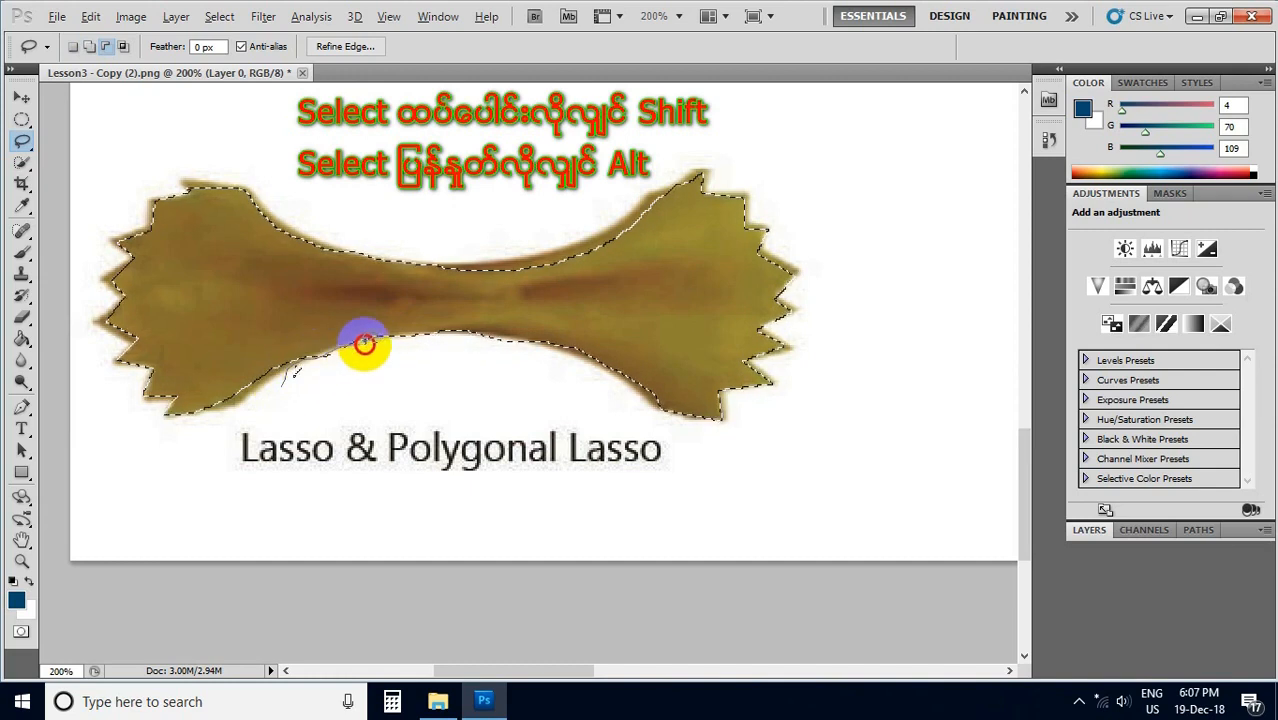
- Subtract the excess white area along the pasta's lower curve from the selection and add the missed strip along its upper right curve
mouse_move(389, 375)
mouse_down()
mouse_move(337, 408)
mouse_move(264, 383)
mouse_move(290, 367)
mouse_up()
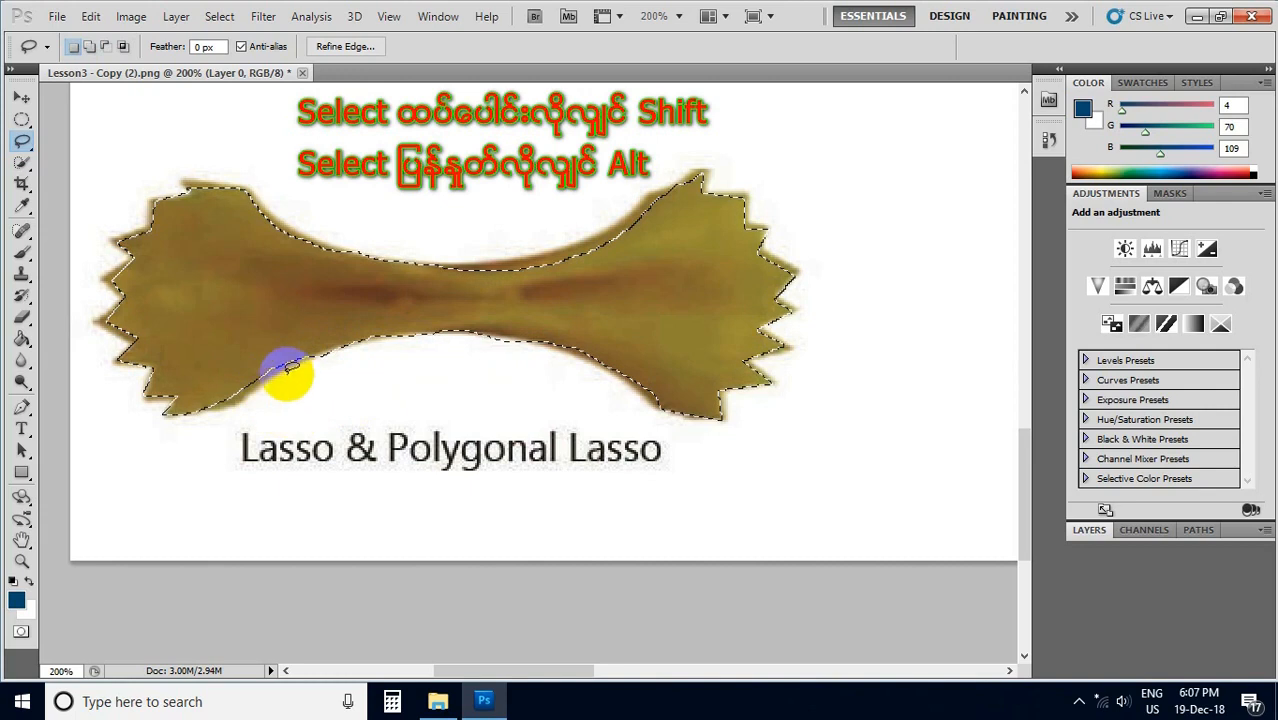
alt+click(286, 398)
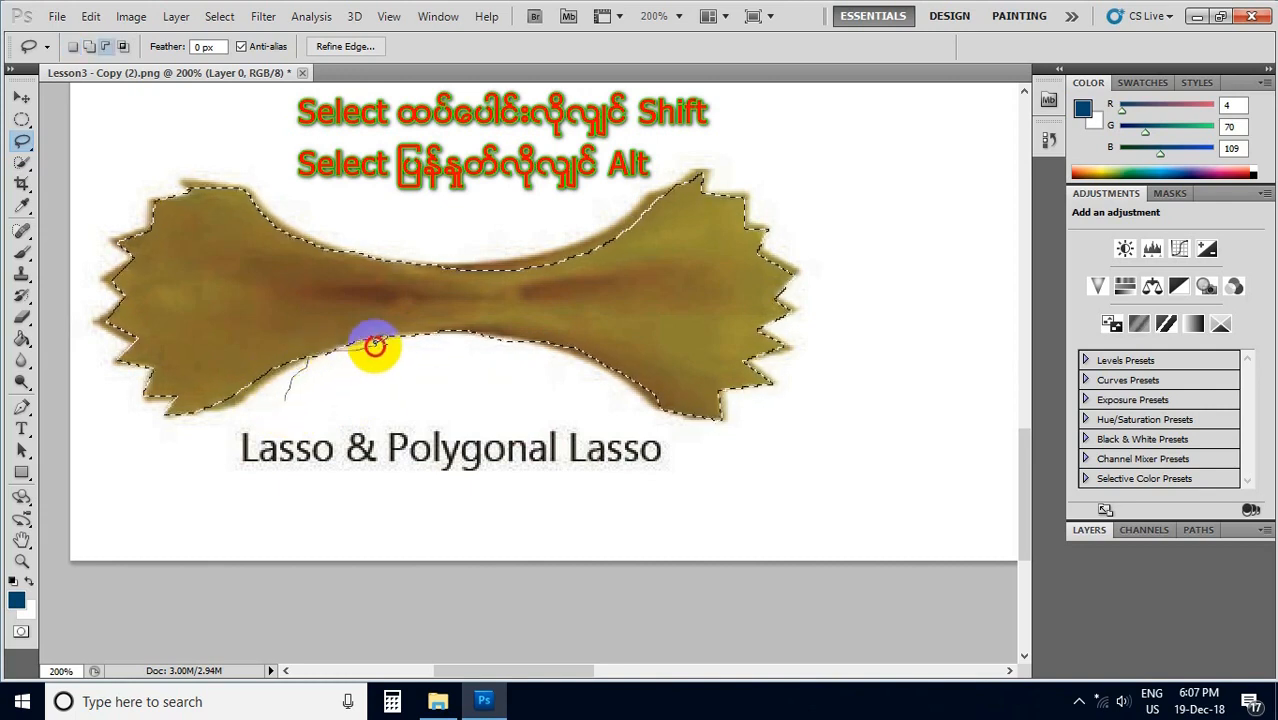
mouse_move(396, 357)
mouse_down()
mouse_move(352, 412)
mouse_move(297, 412)
mouse_up()
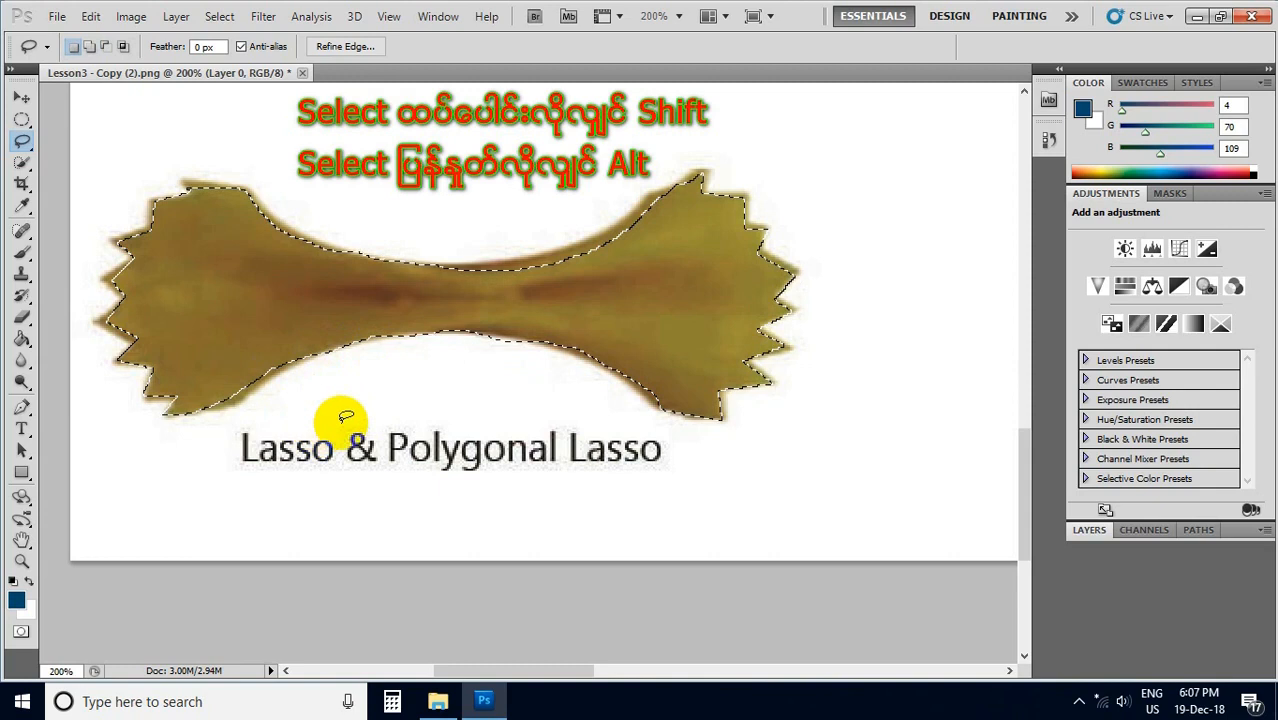
mouse_move(616, 268)
mouse_down()
mouse_move(662, 205)
mouse_move(666, 226)
mouse_up()
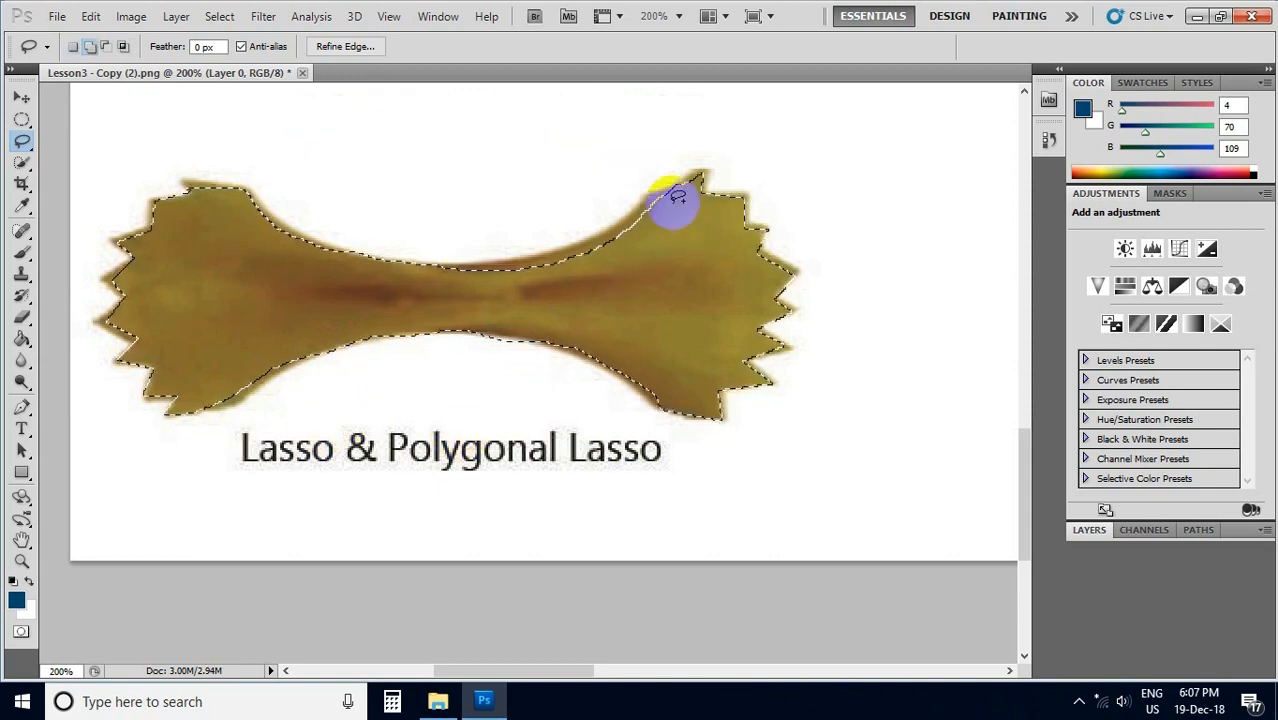
drag(680, 198, 573, 247)
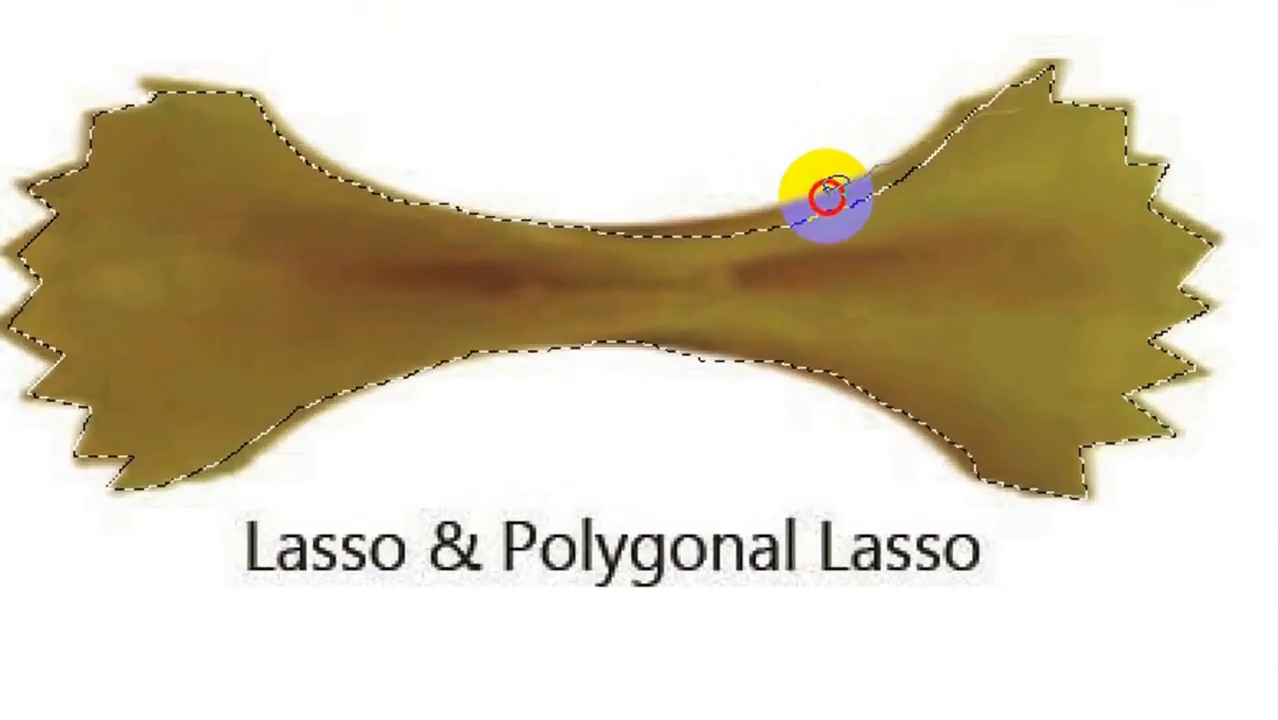
mouse_move(826, 196)
mouse_down()
mouse_move(605, 228)
mouse_move(579, 251)
mouse_move(690, 297)
mouse_move(887, 295)
mouse_move(984, 242)
mouse_move(1021, 128)
mouse_move(1013, 114)
mouse_move(1018, 125)
mouse_up()
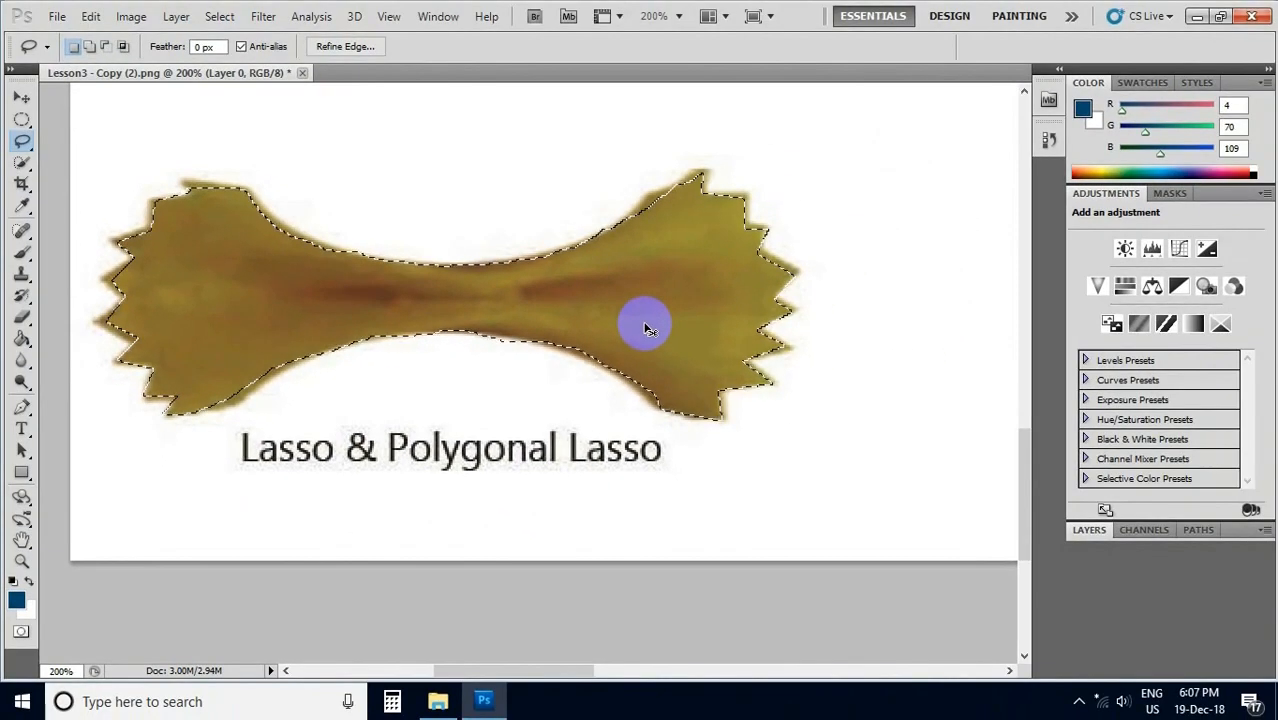
- Copy the selected pasta to just below the blue oval as a bow tie and nudge it left to centre it under the face
key(ctrl+0)
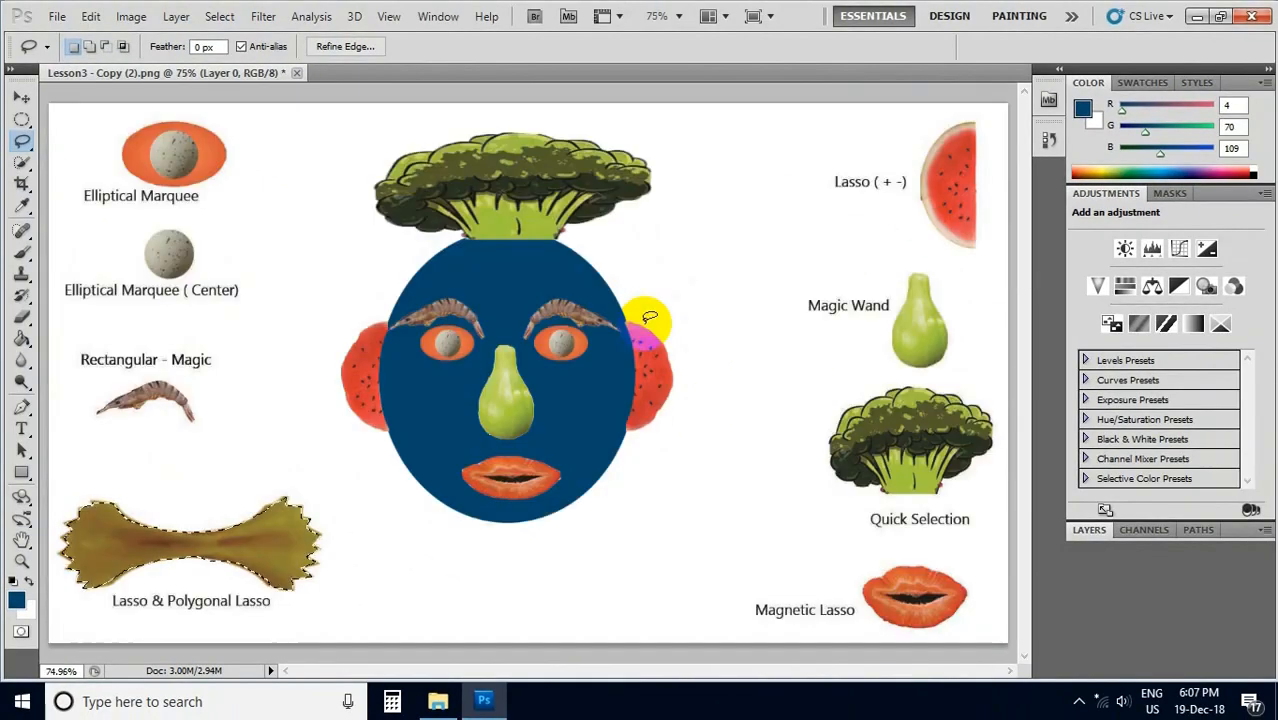
click(21, 99)
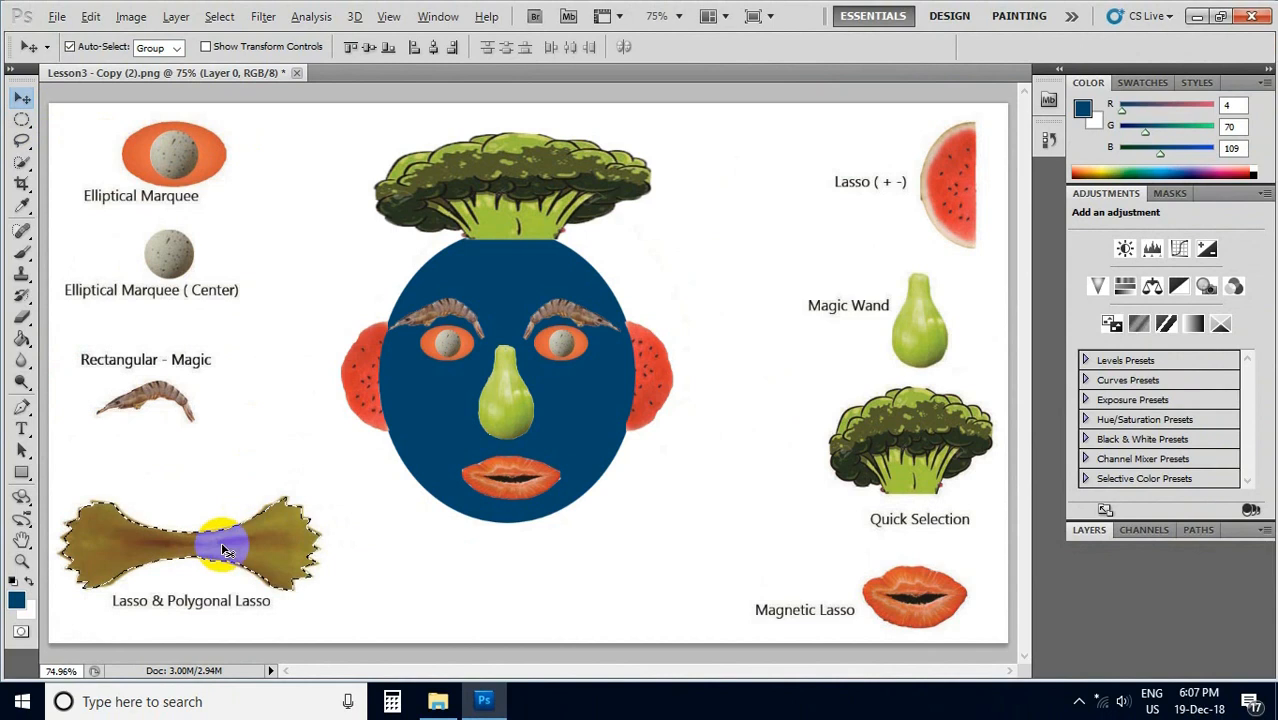
mouse_move(211, 553)
mouse_down()
mouse_move(337, 551)
mouse_move(520, 583)
mouse_move(550, 558)
mouse_move(545, 533)
mouse_up()
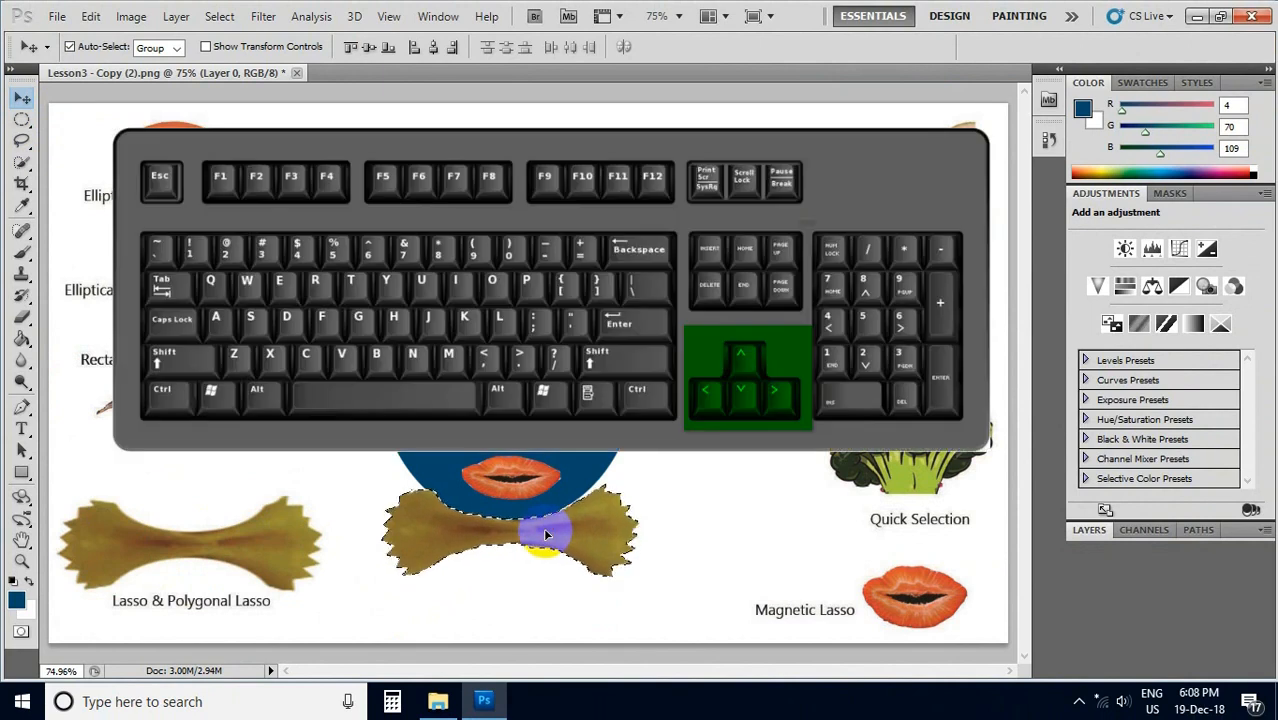
key(Left)
key(Left)
key(Left)
key(Left)
key(Left)
key(Left)
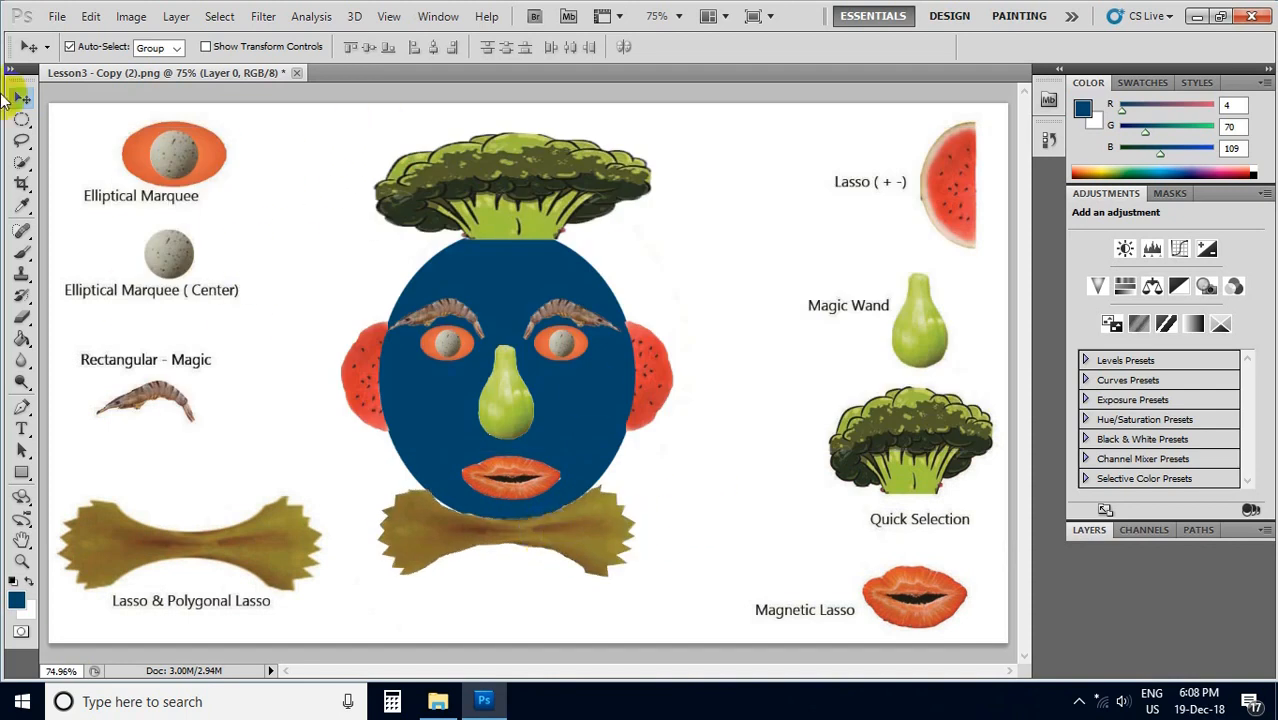
- Crop the image to the finished face, from the broccoli hair to the bow tie, excluding the surrounding food pictures and labels
click(22, 185)
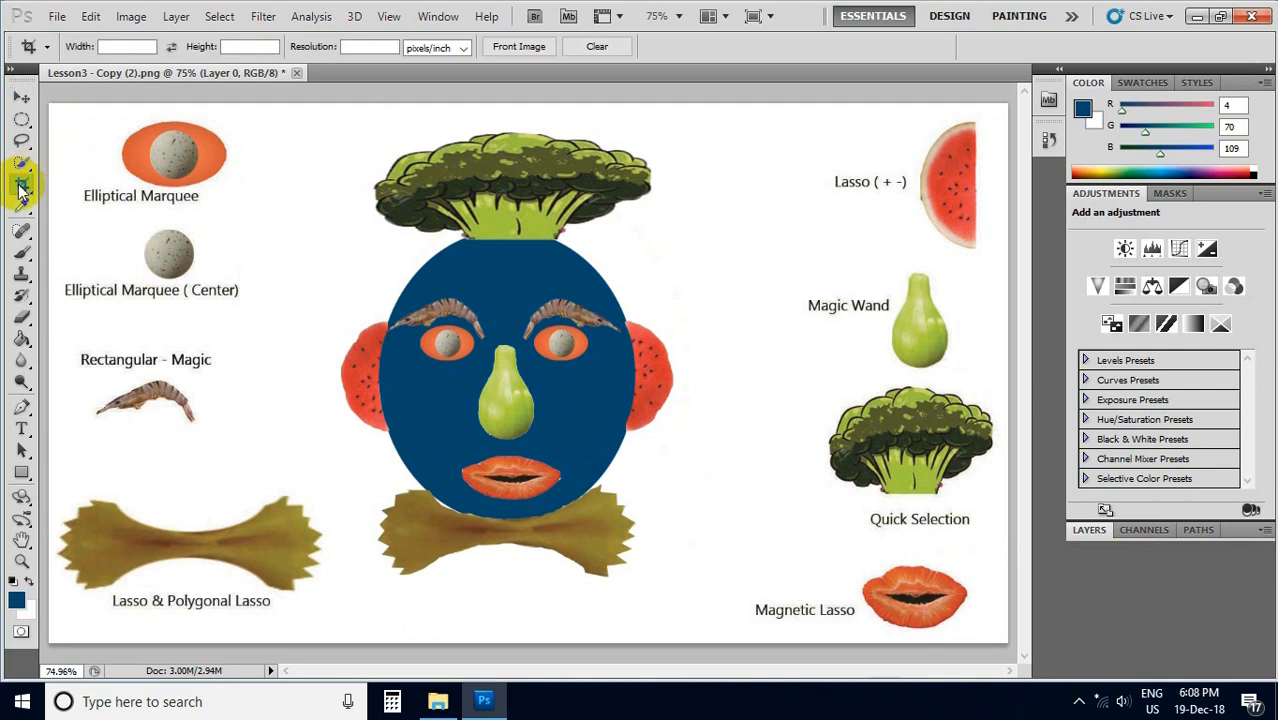
mouse_move(293, 121)
mouse_down()
mouse_move(365, 272)
mouse_move(571, 494)
mouse_move(685, 559)
mouse_move(678, 590)
mouse_up()
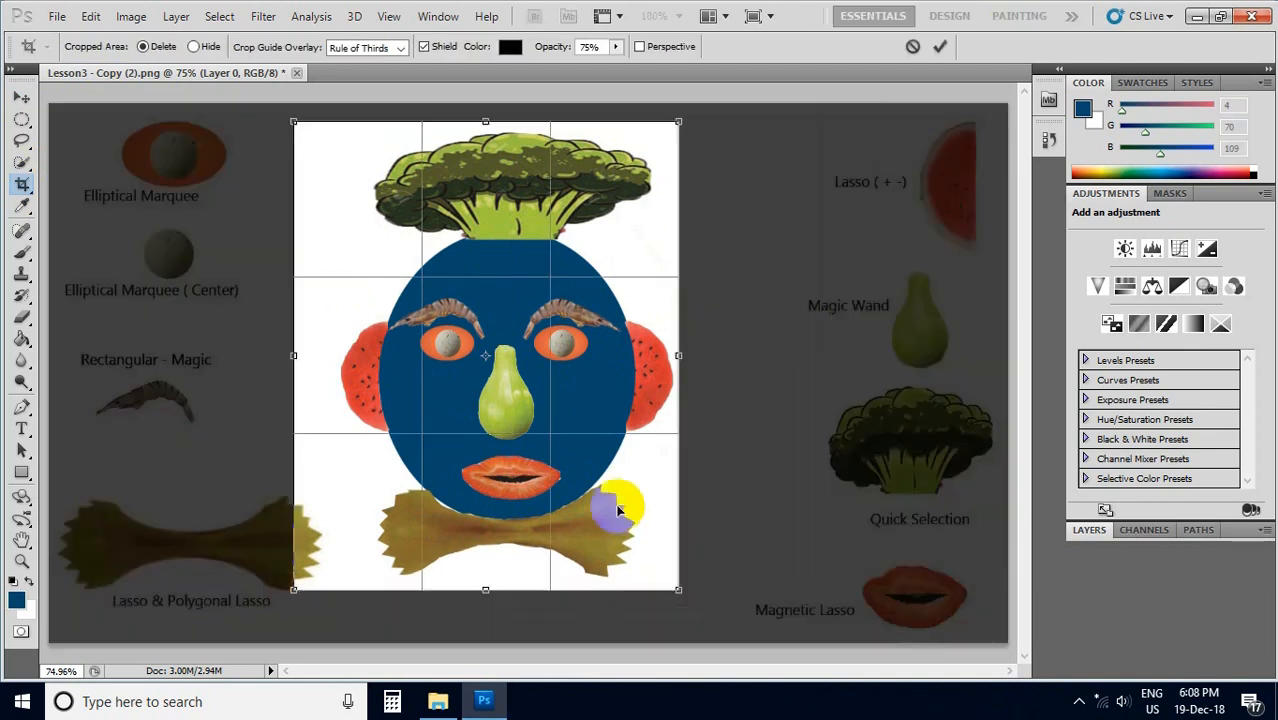
drag(626, 491, 658, 490)
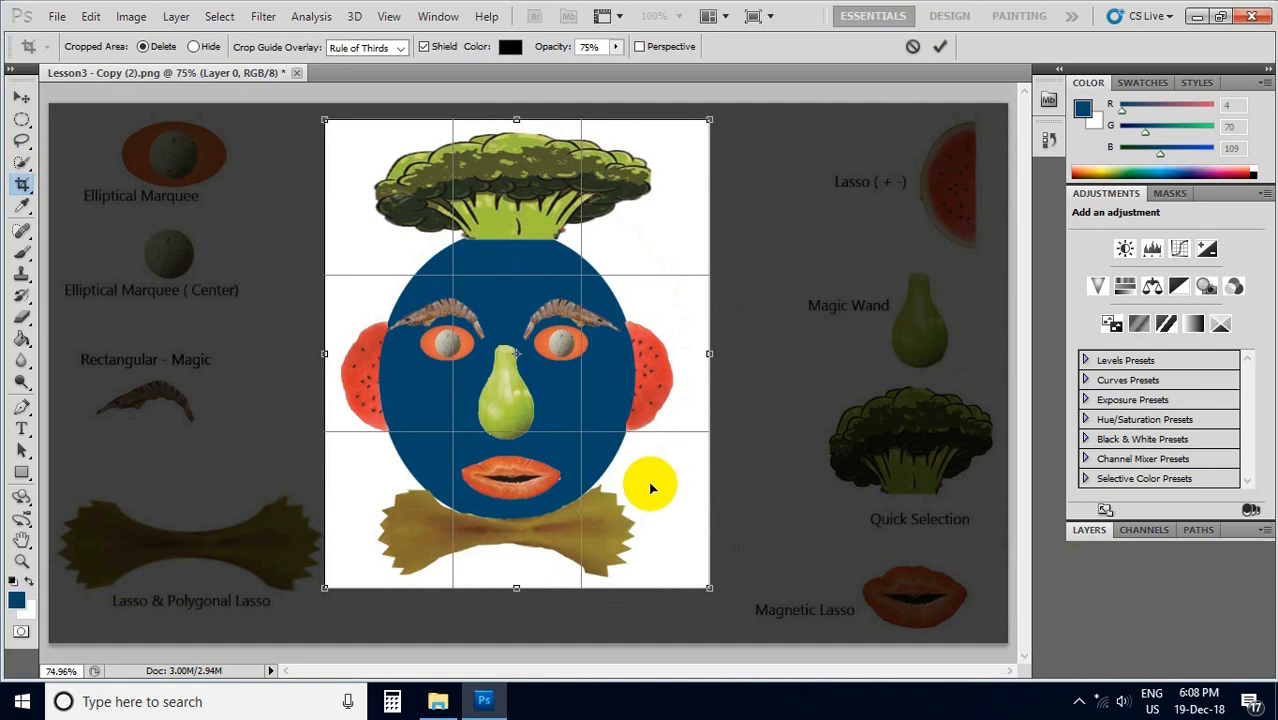
key(Return)
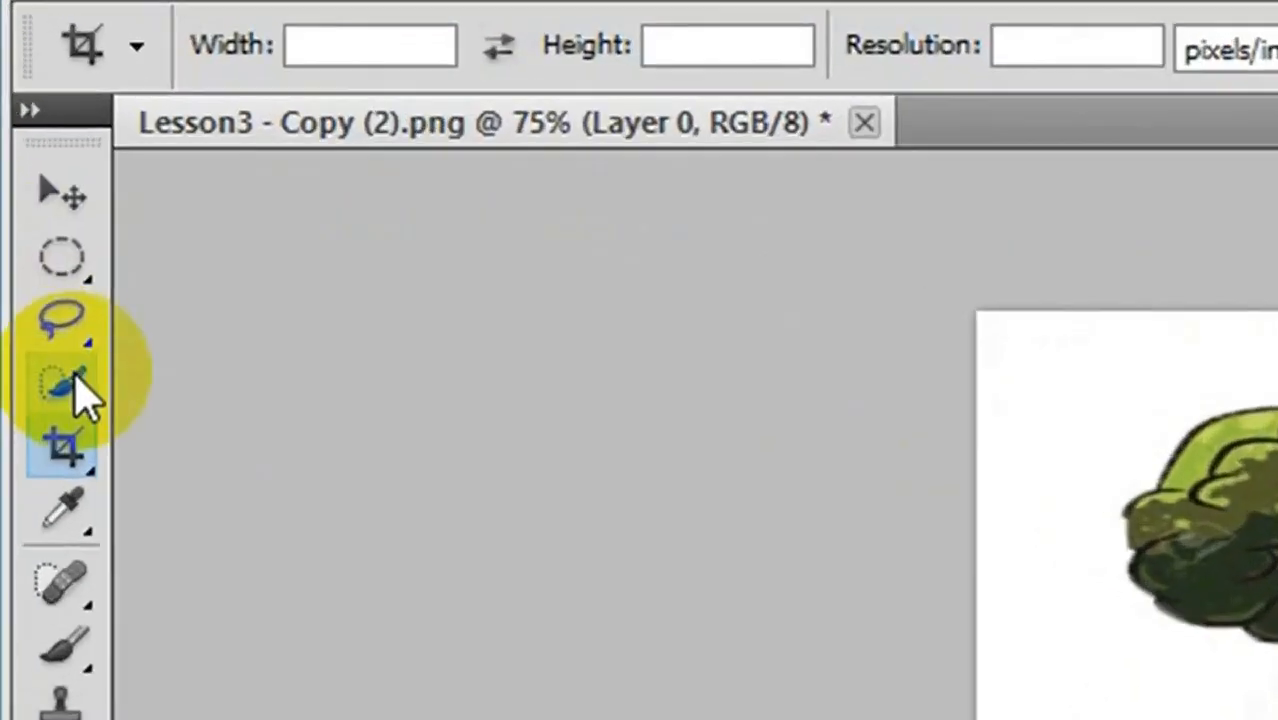
- Select the white background around the face with the Magic Wand tool, delete it to transparency and deselect
click(72, 385)
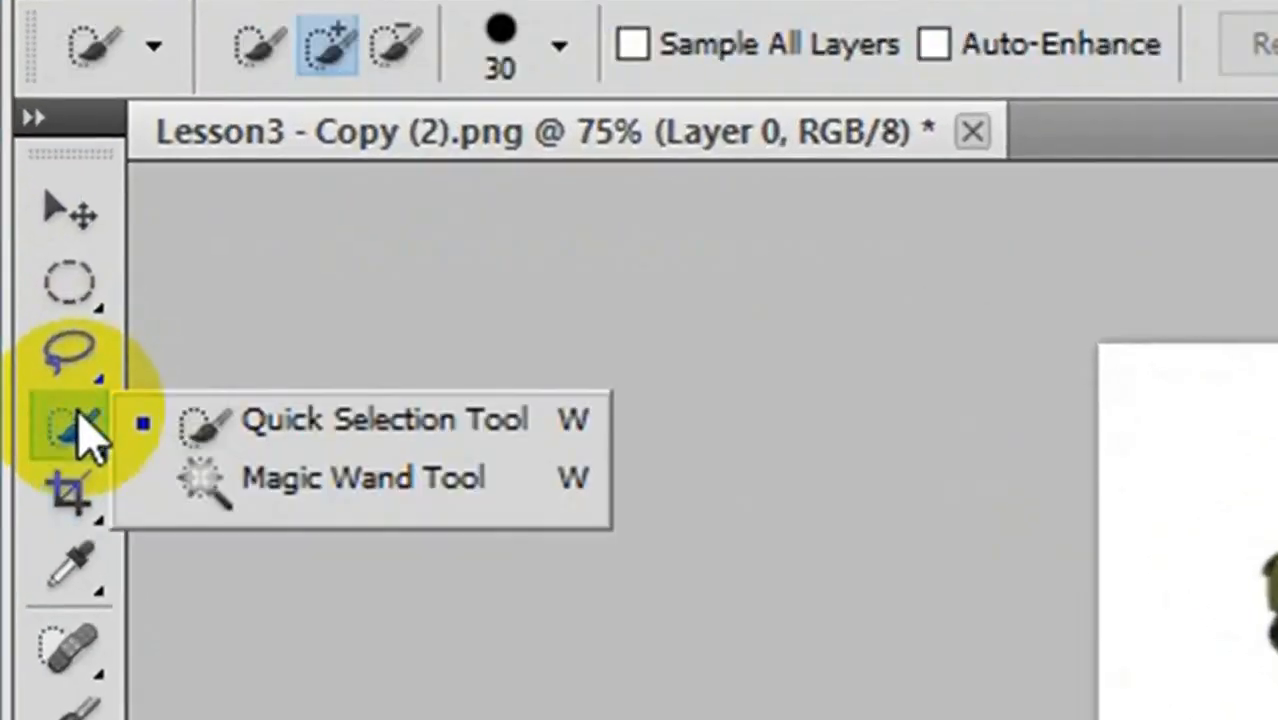
click(275, 442)
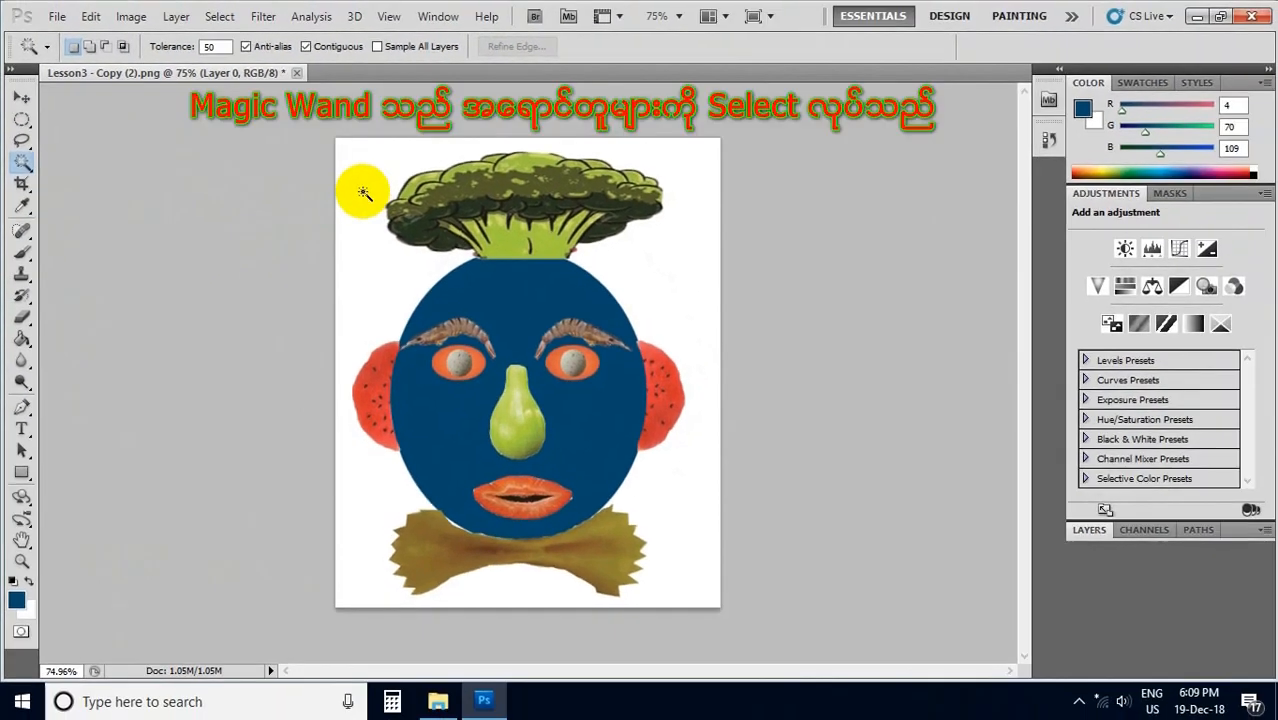
click(363, 192)
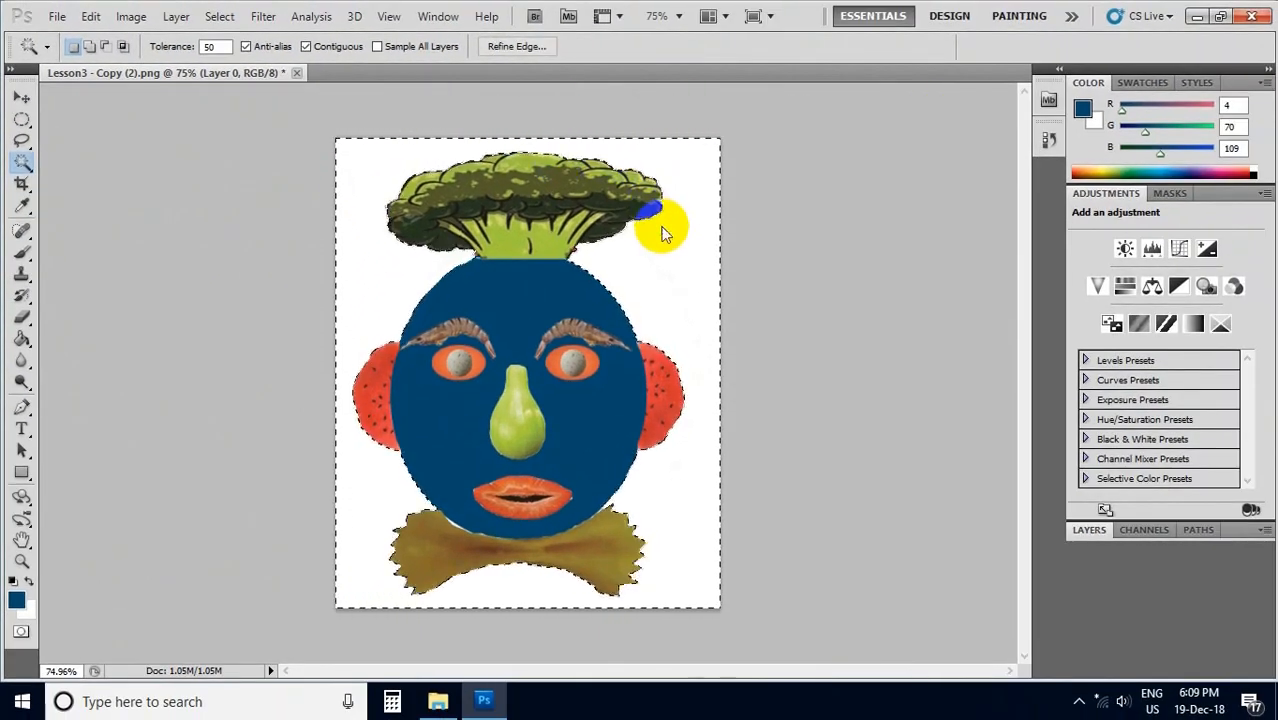
key(Delete)
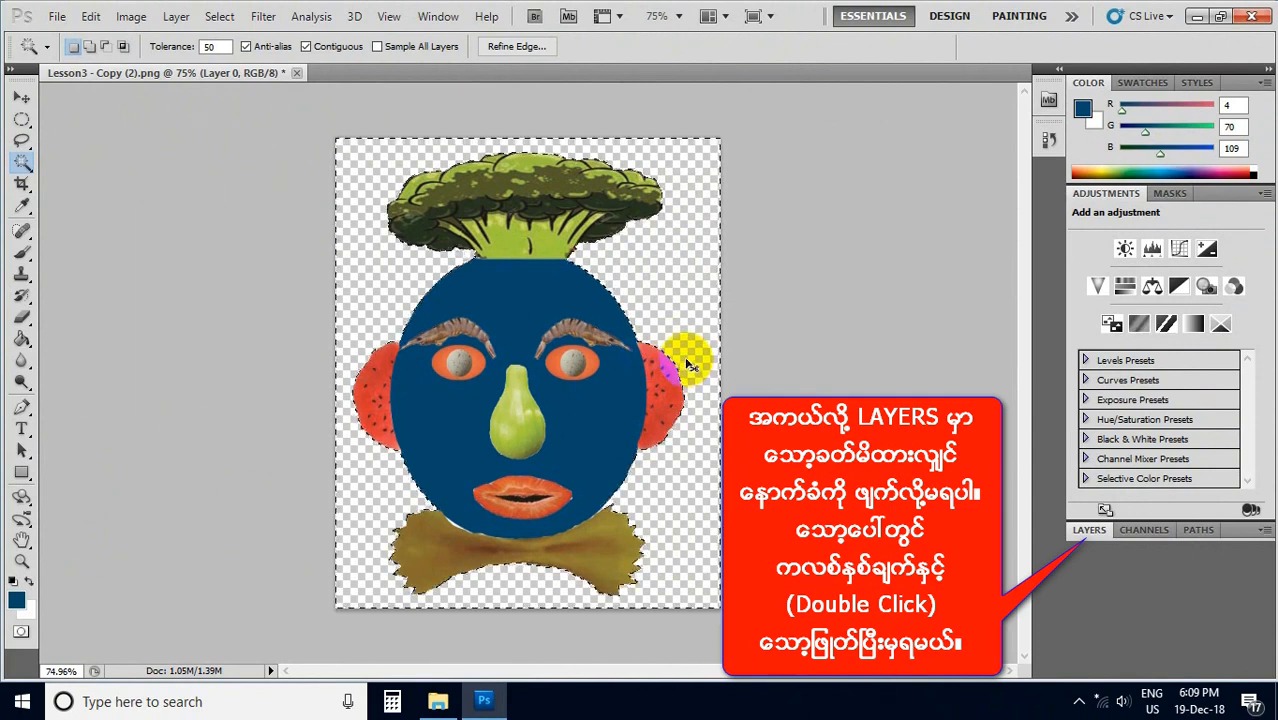
key(ctrl+d)
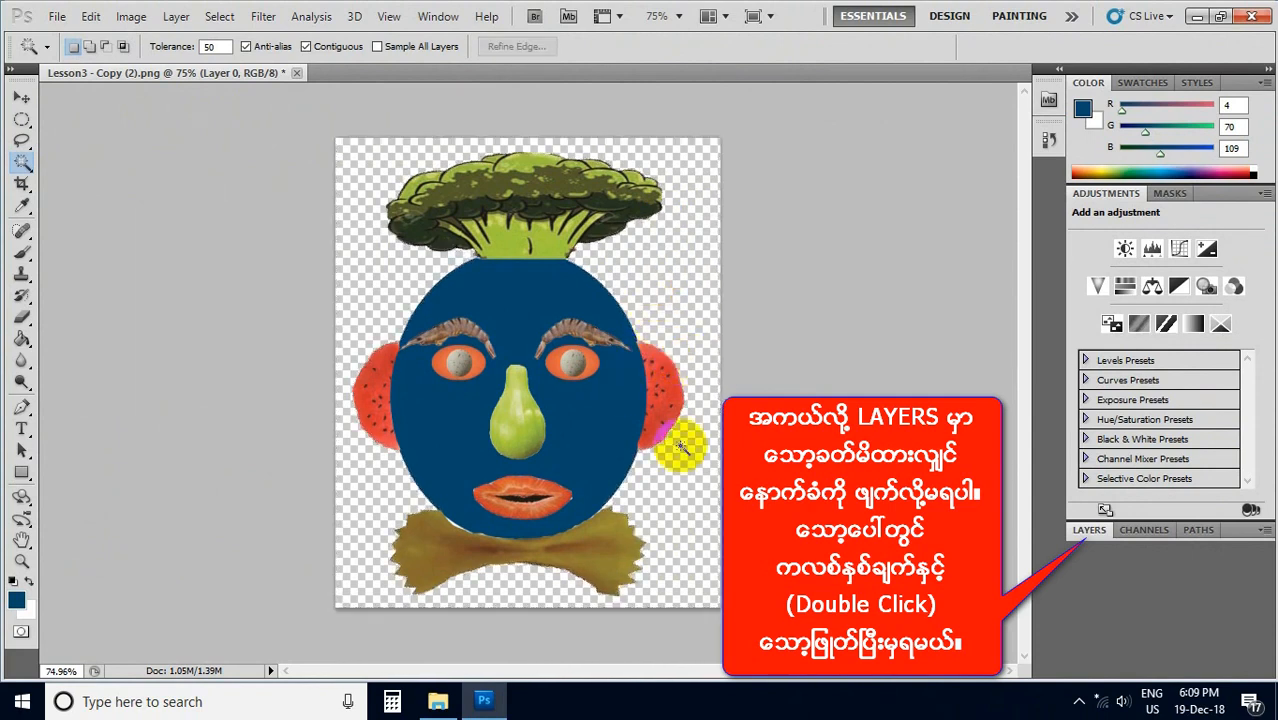
- Save the face as a PNG copy named 0001 in the Screenshots folder with interlacing set to None
click(57, 16)
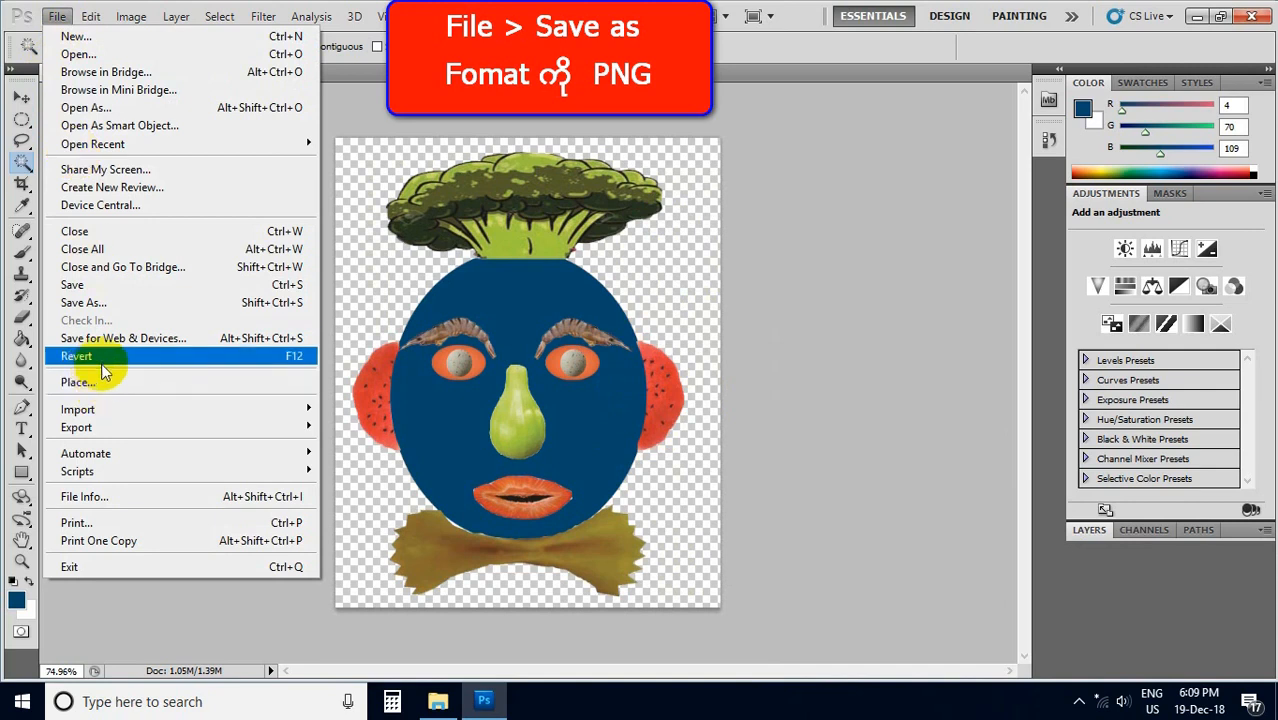
click(99, 303)
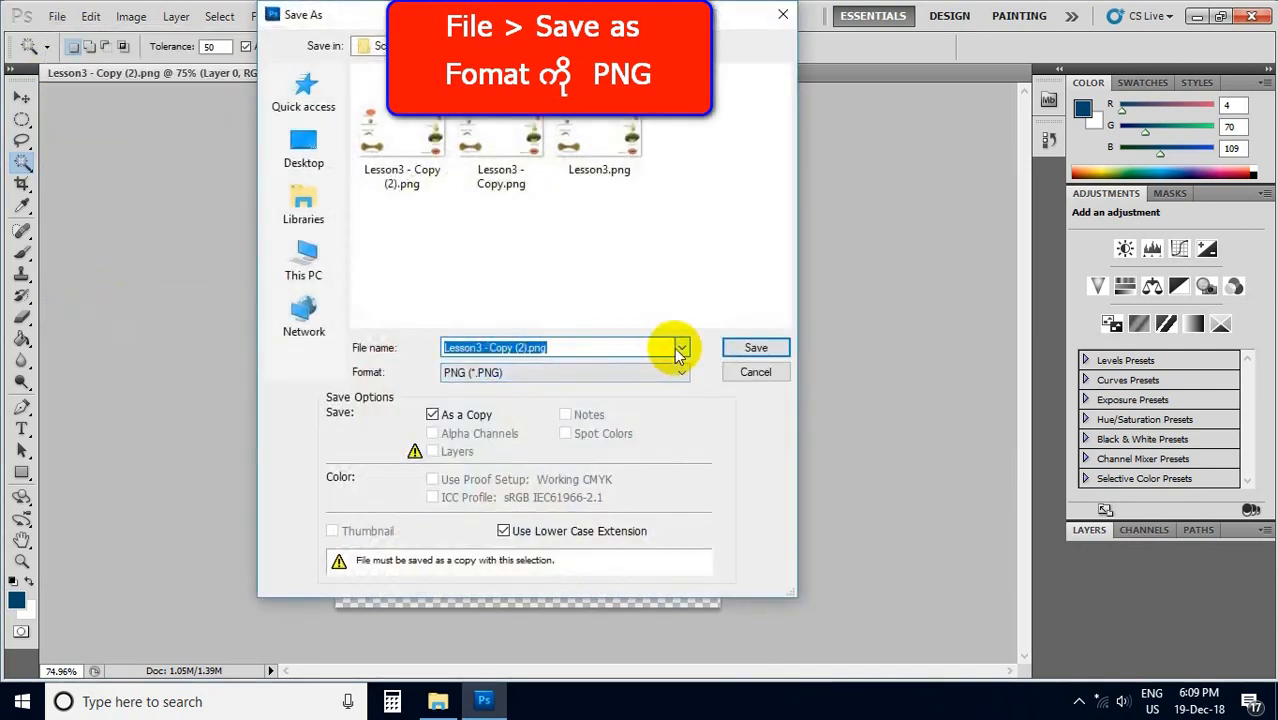
click(620, 372)
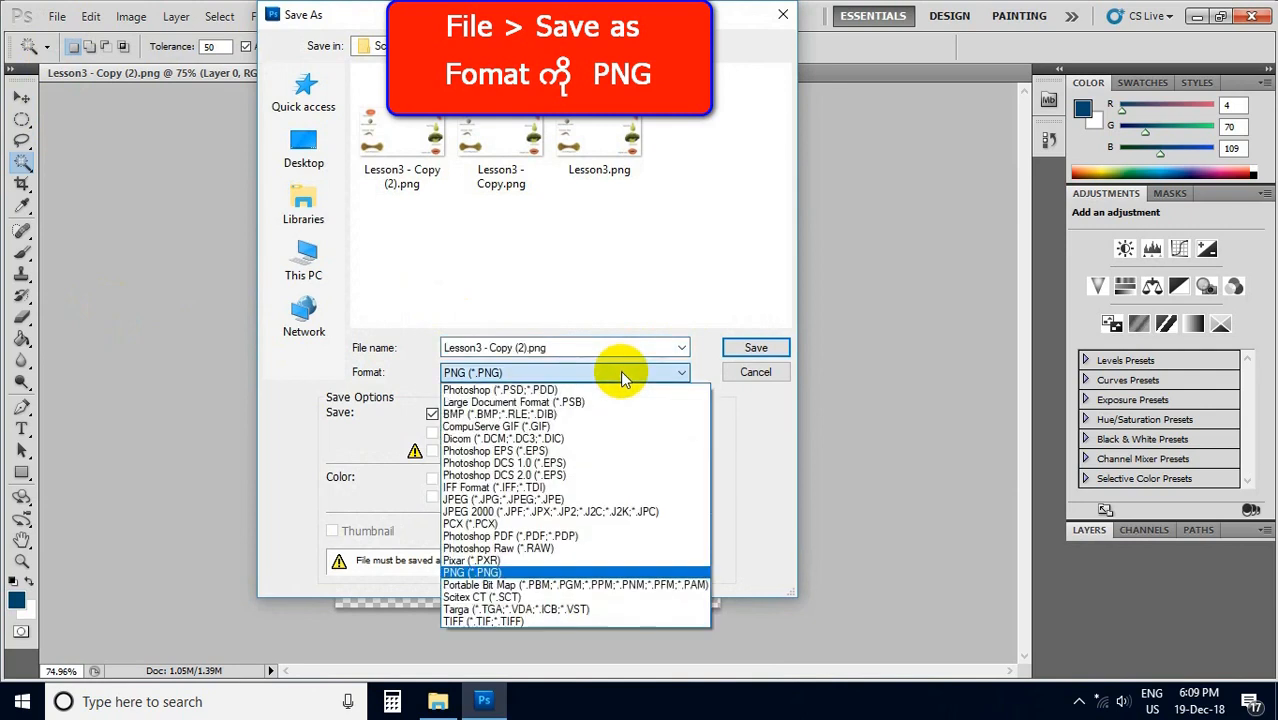
click(500, 572)
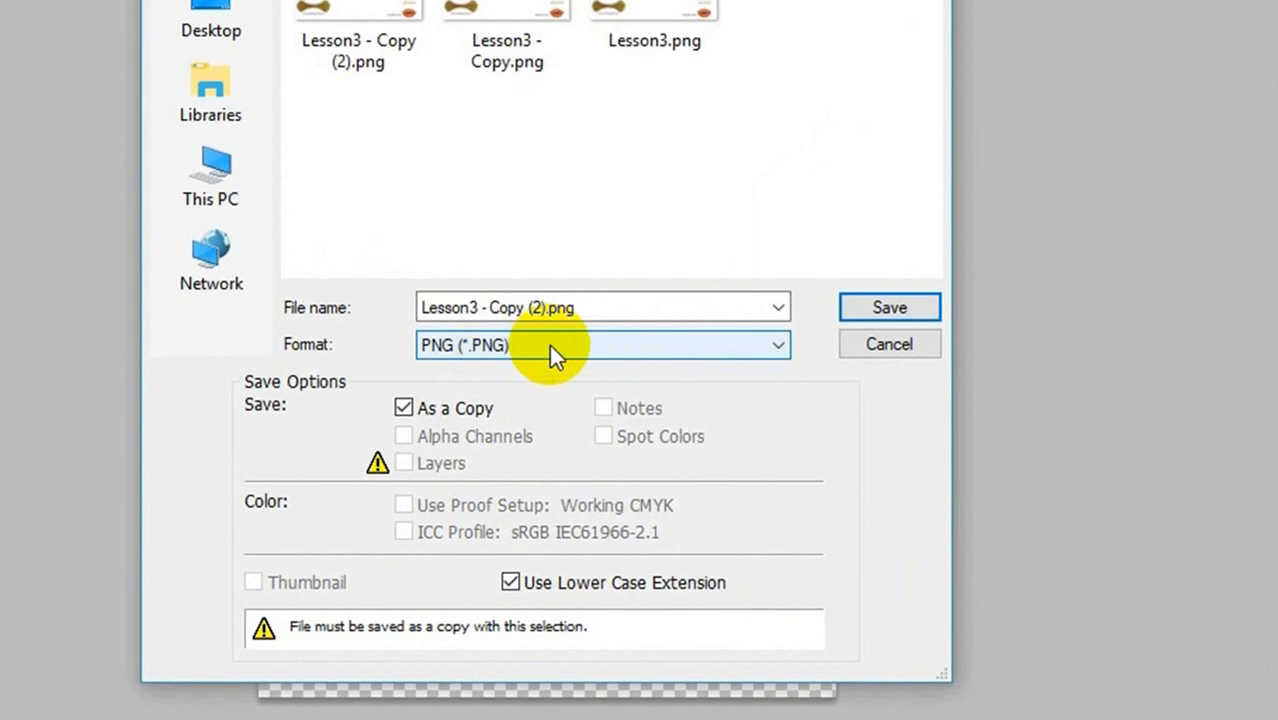
click(651, 317)
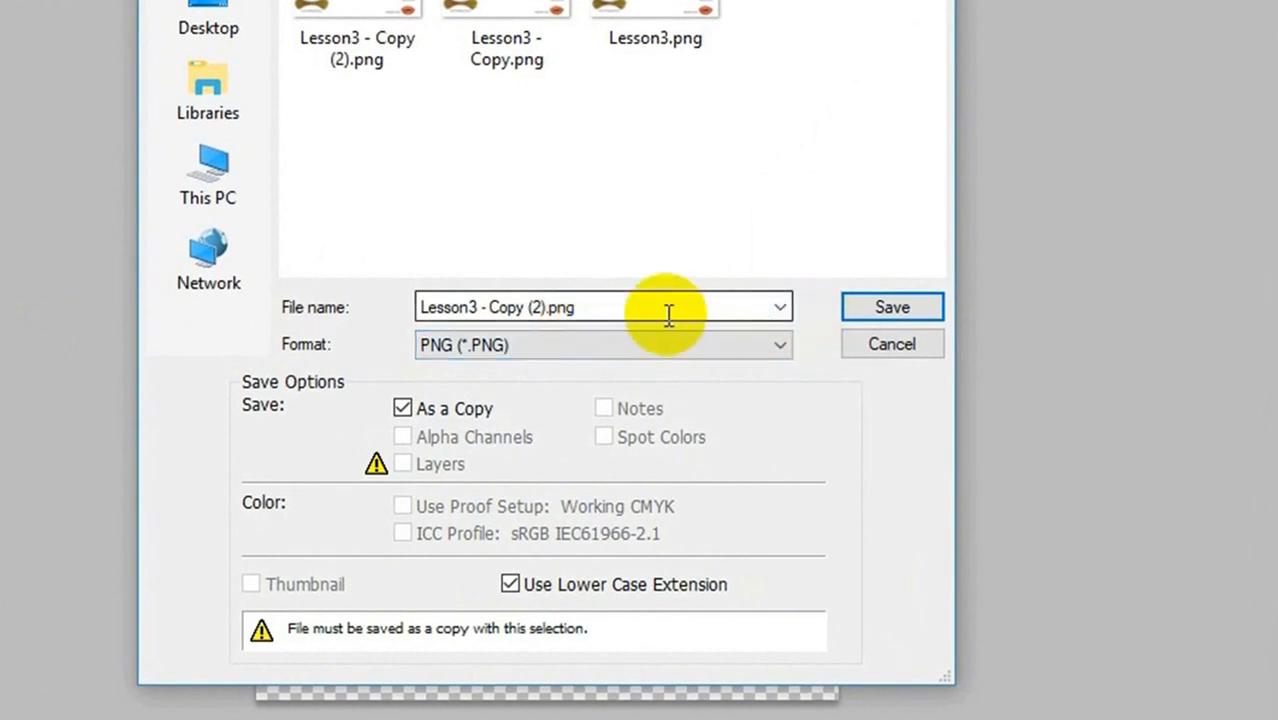
click(558, 313)
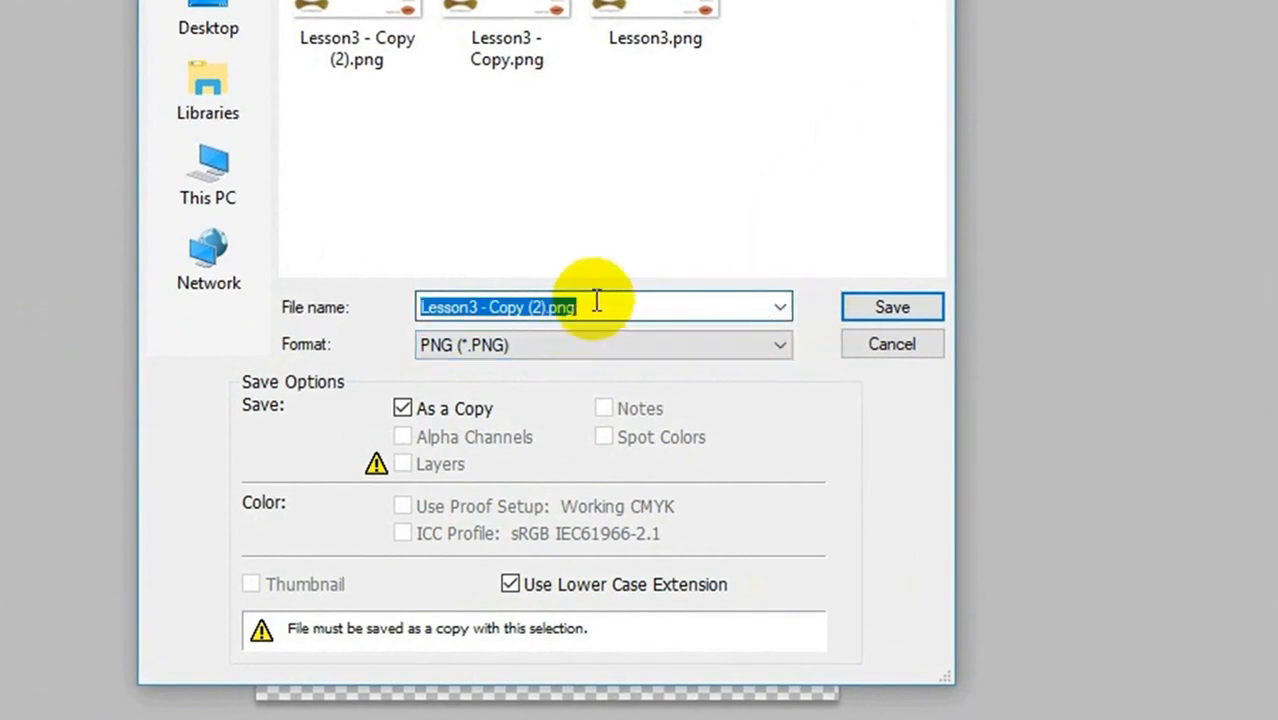
click(597, 302)
drag(597, 302, 362, 306)
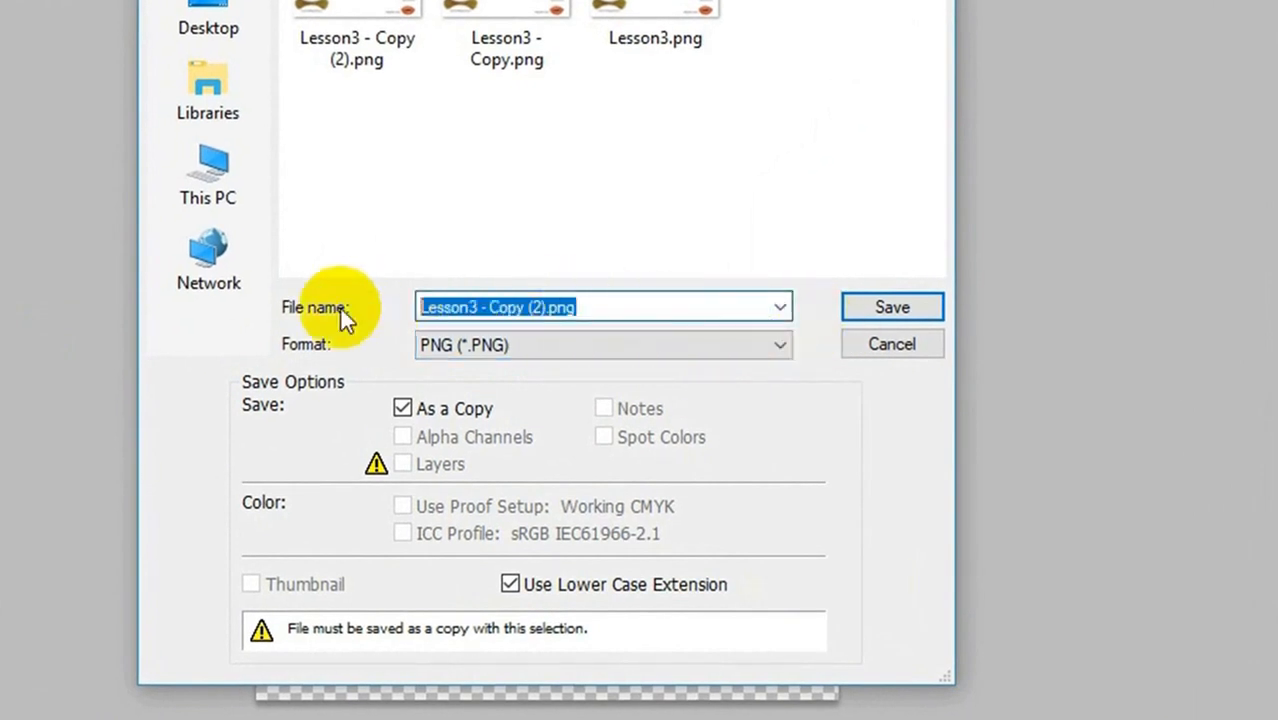
text(0001)
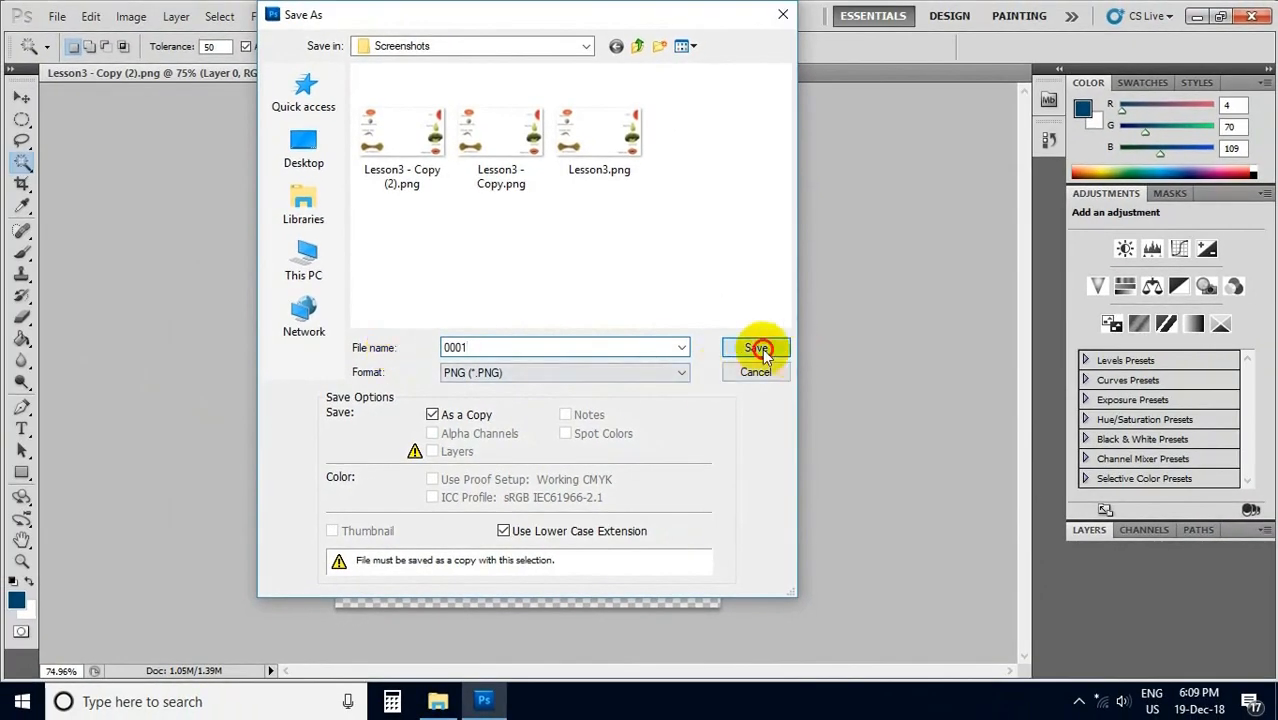
click(758, 350)
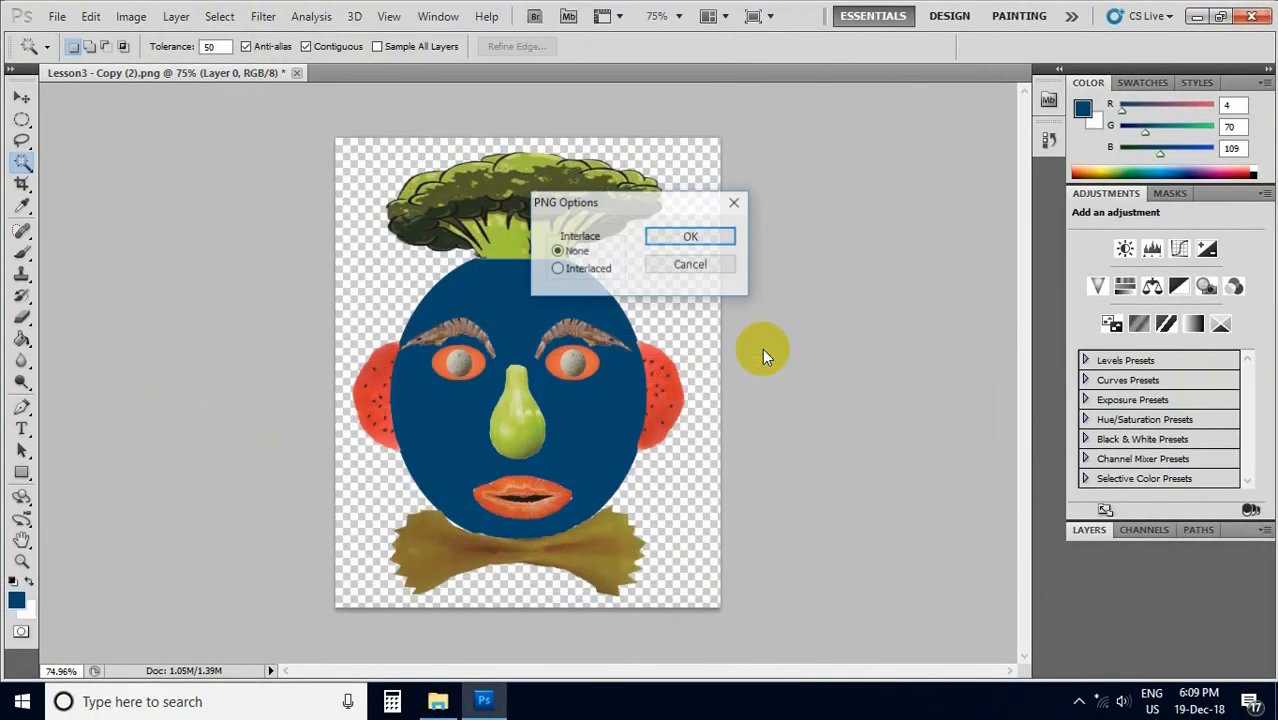
click(722, 237)
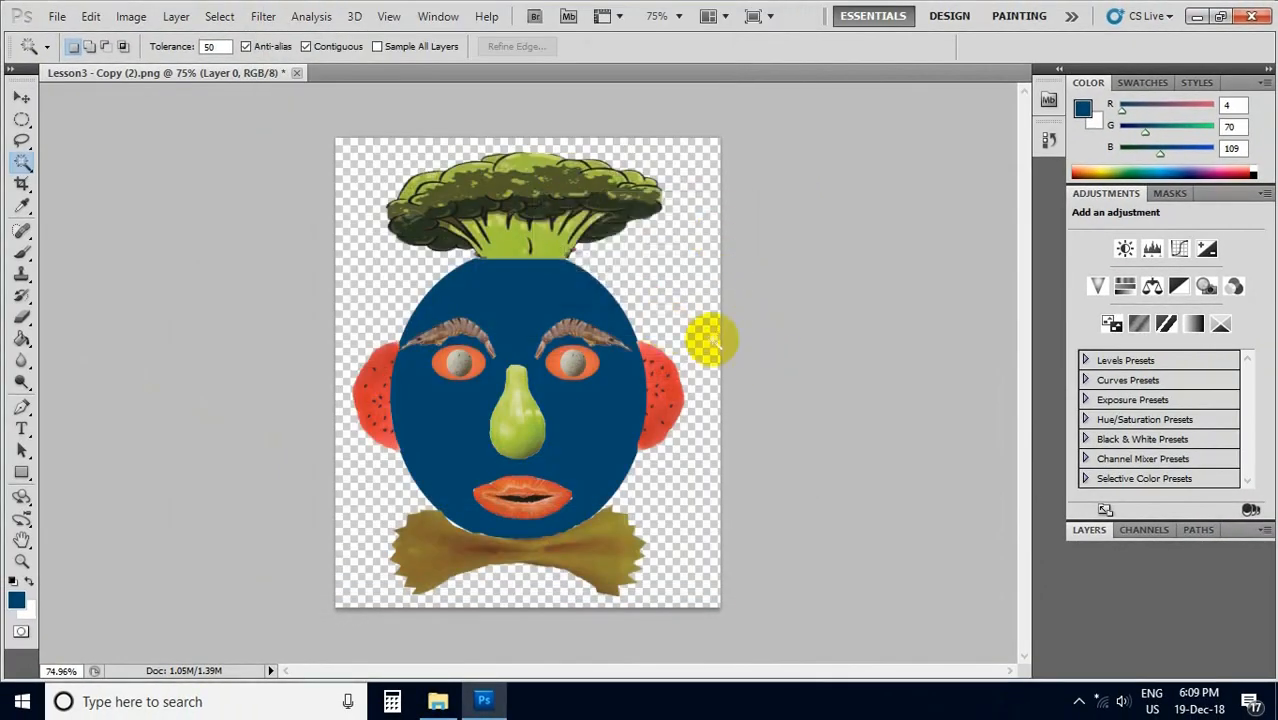
- Create a new RGB document at the Default Photoshop Size with White background contents
click(57, 17)
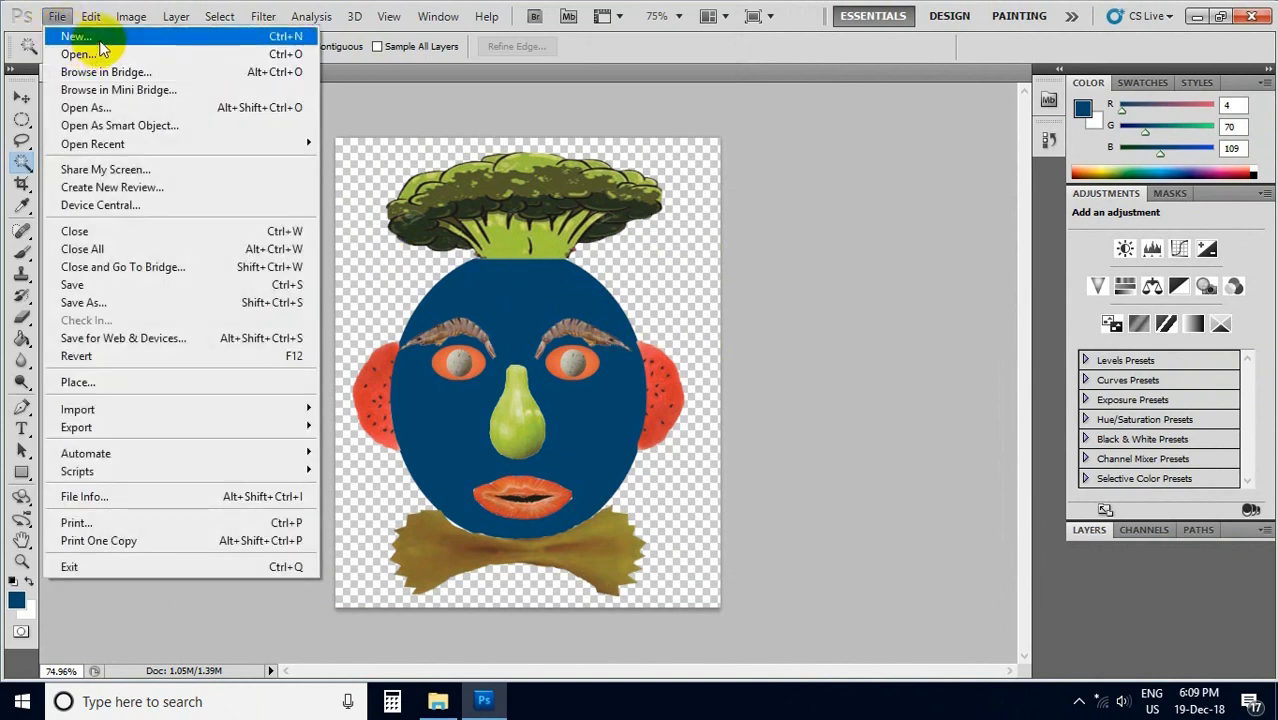
click(95, 38)
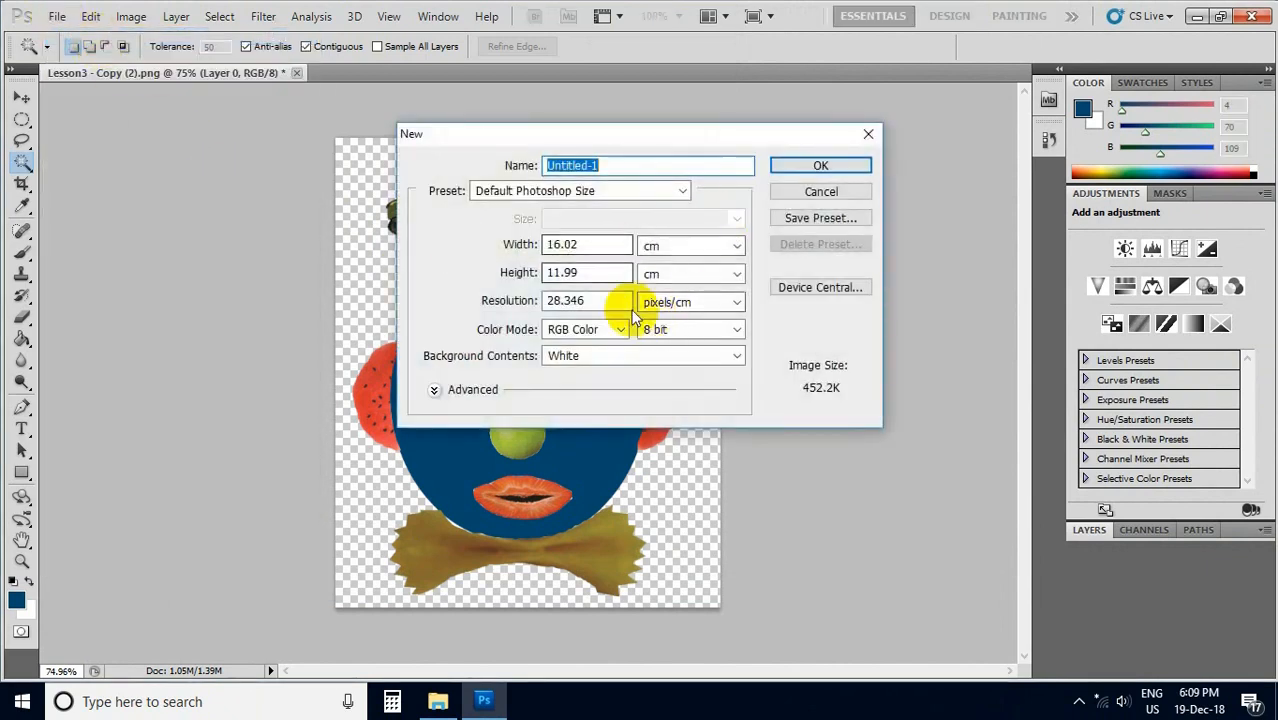
click(642, 355)
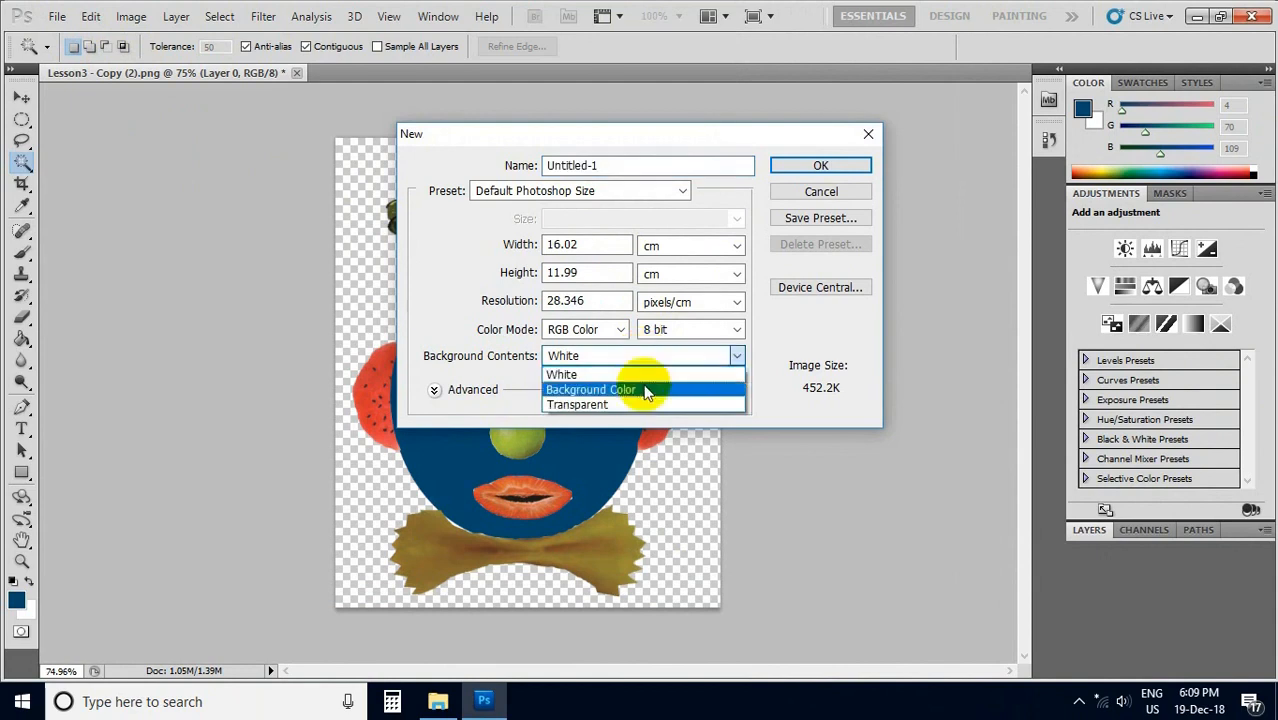
click(629, 372)
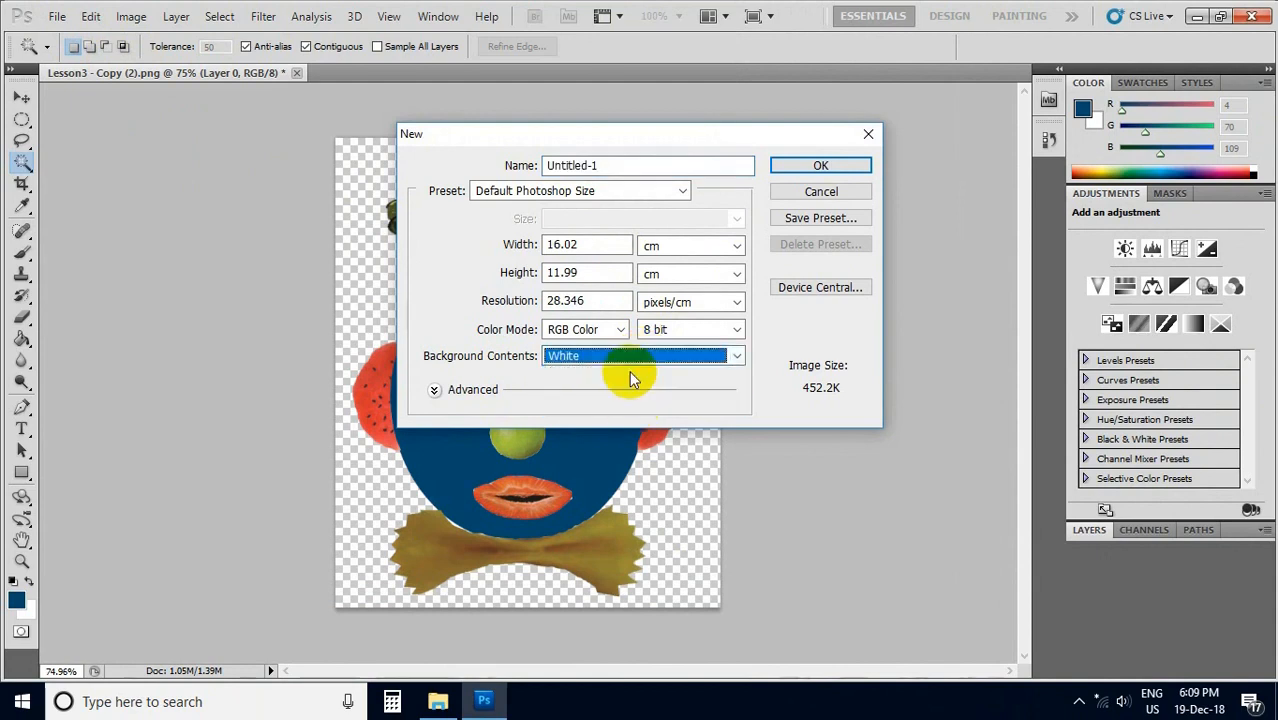
click(800, 168)
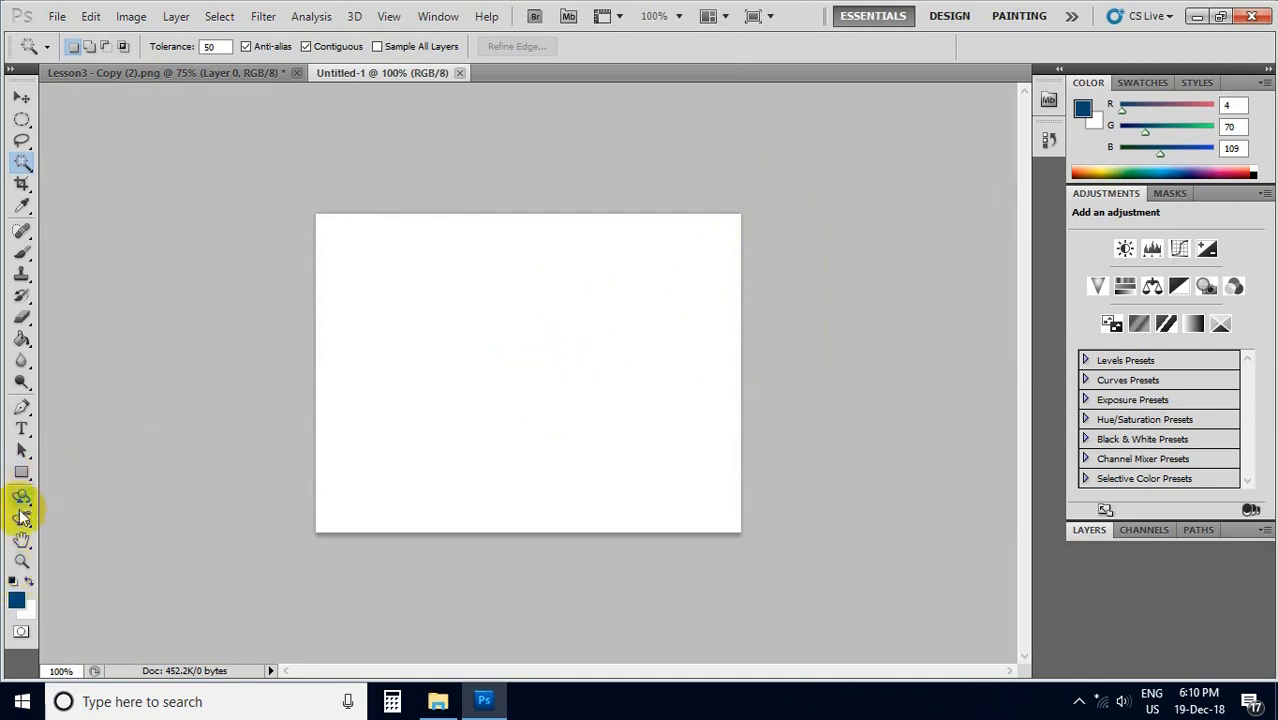
- Pick a light blue foreground colour (R 67, G 188, B 236) and fill the white canvas with it using the Paint Bucket tool
click(1165, 168)
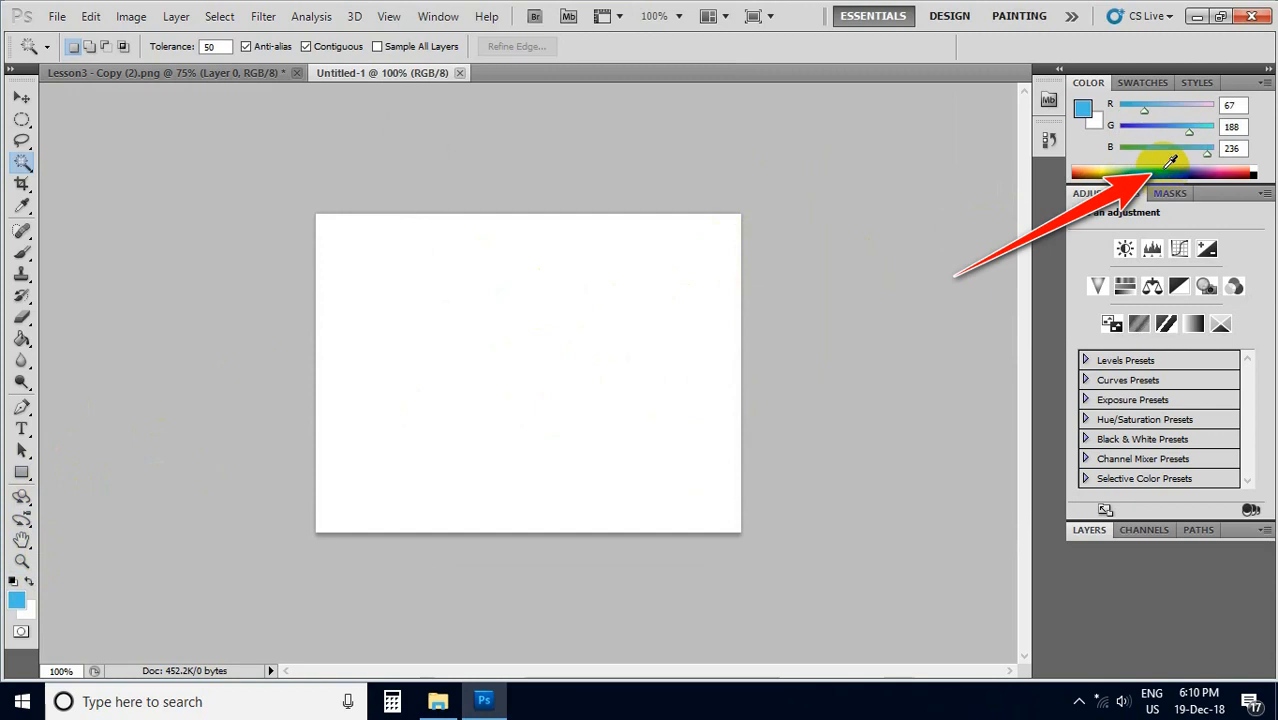
click(22, 342)
click(100, 356)
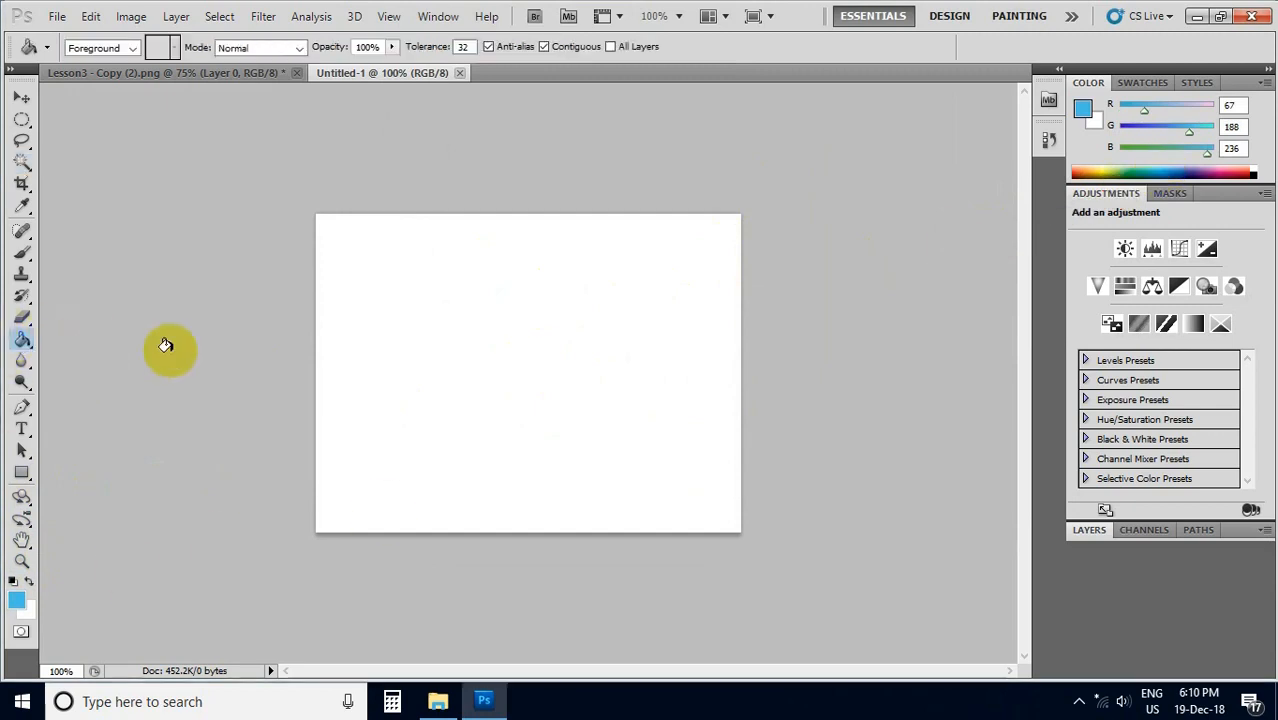
click(429, 346)
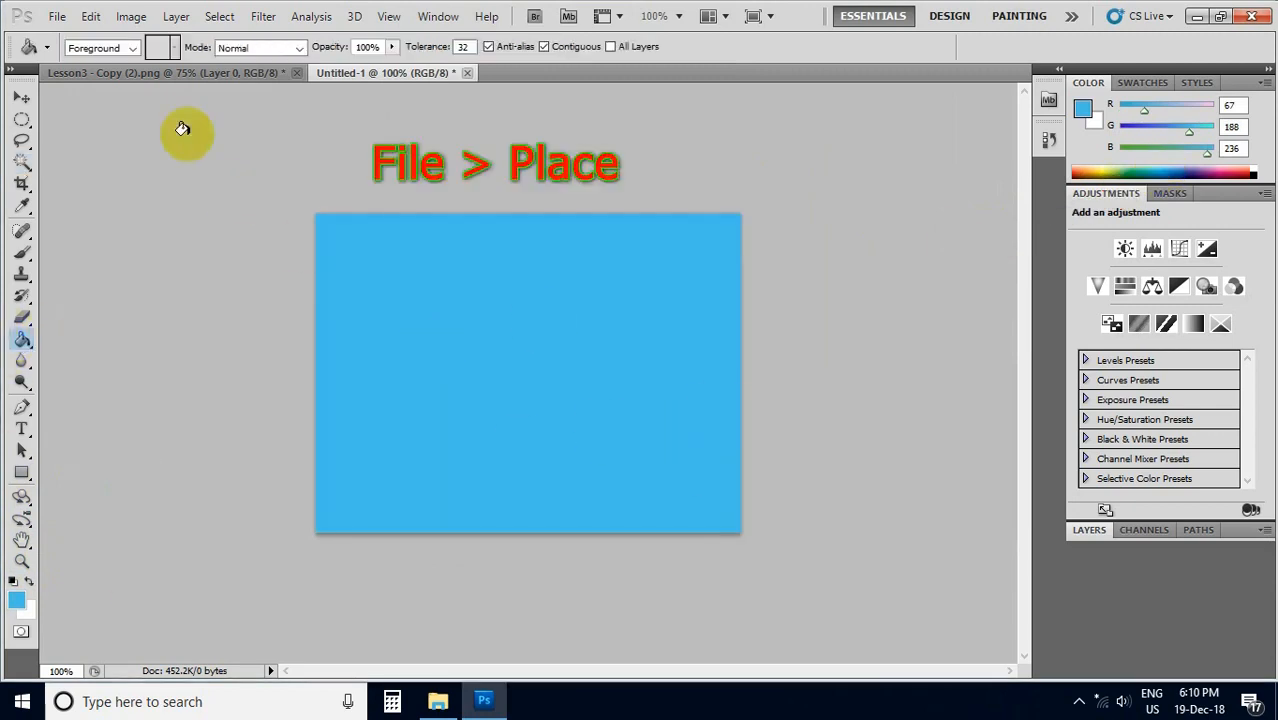
- Place 0001.png on the blue canvas left of centre at about X 166 px, Y 166 px, commit it and minimise the window
click(56, 16)
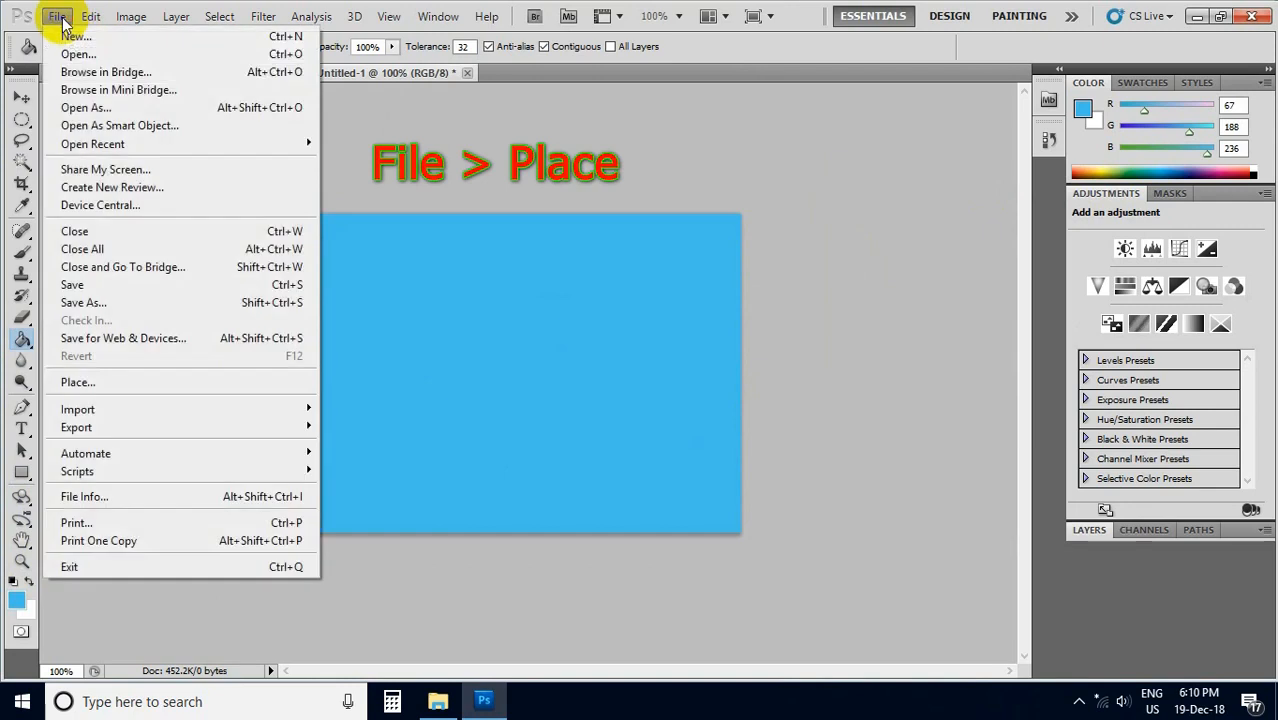
click(82, 380)
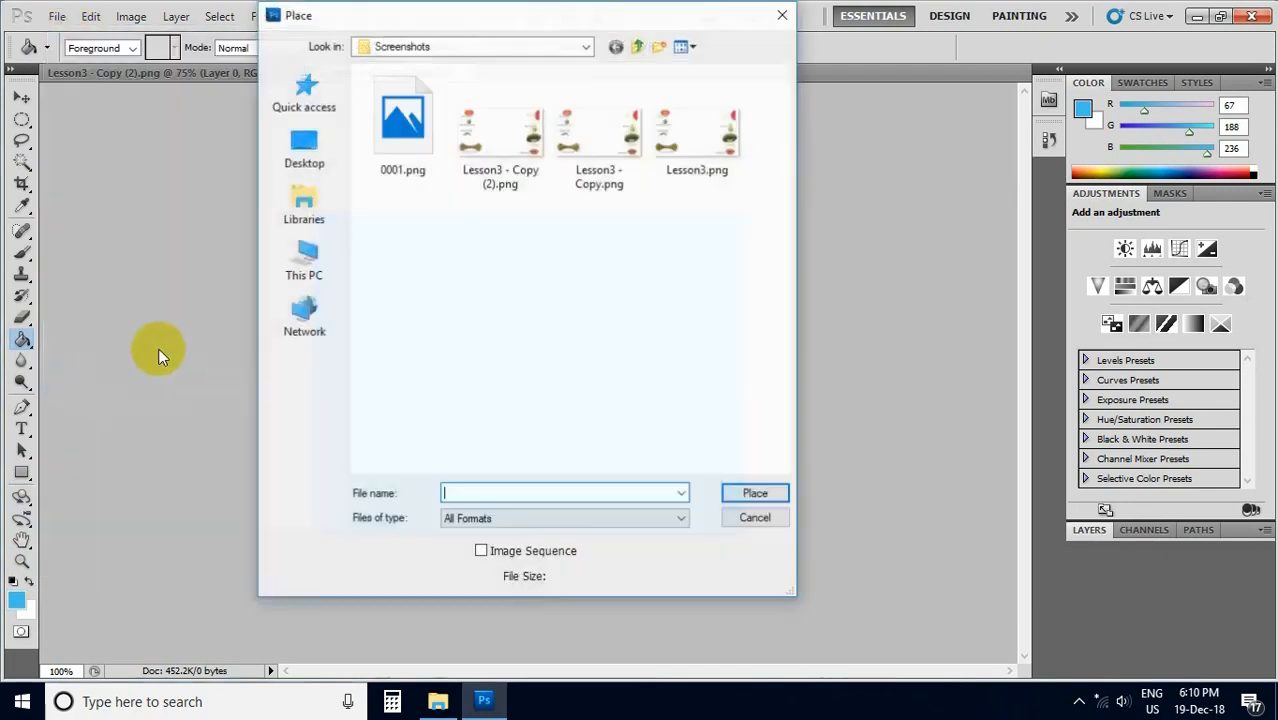
click(418, 128)
click(756, 494)
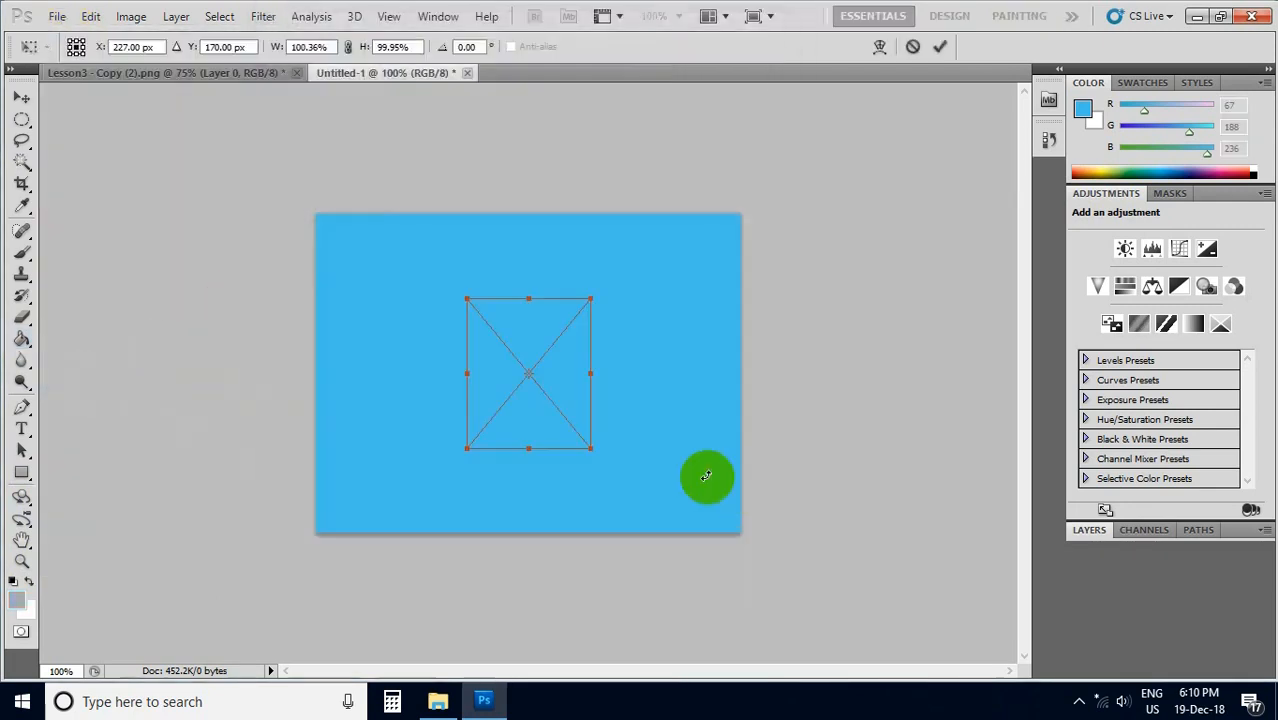
drag(533, 398, 470, 396)
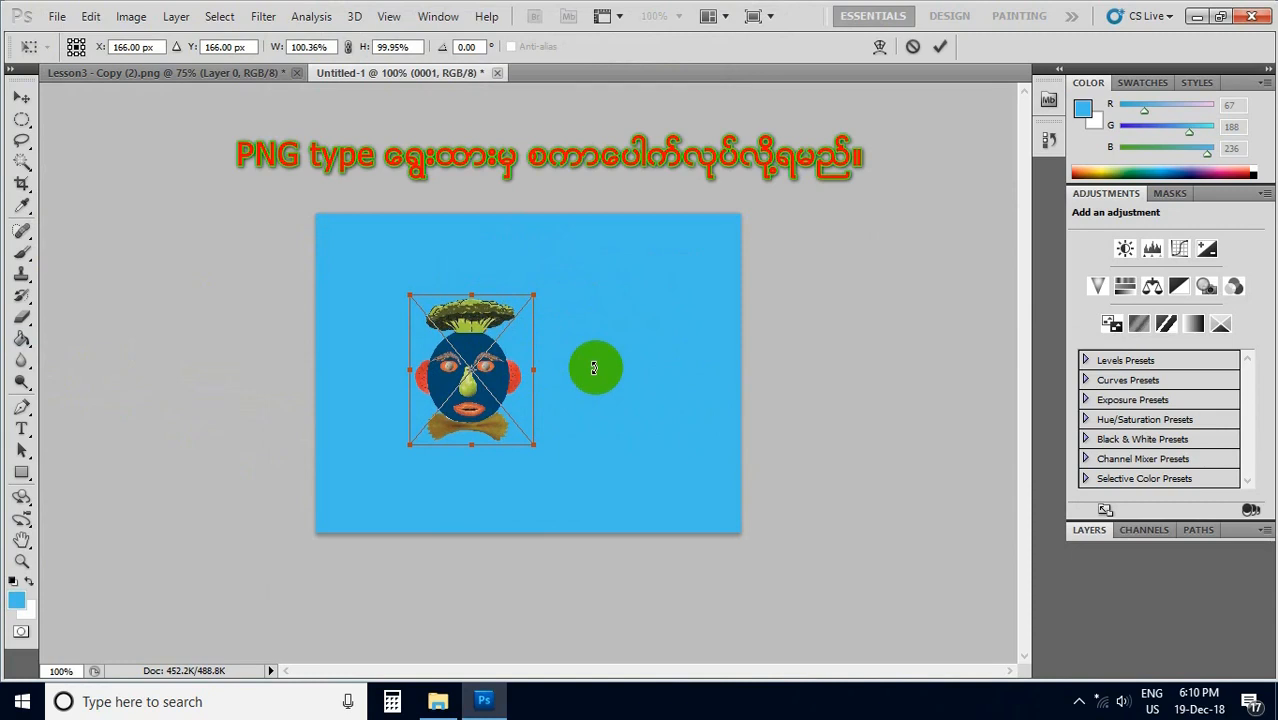
key(g)
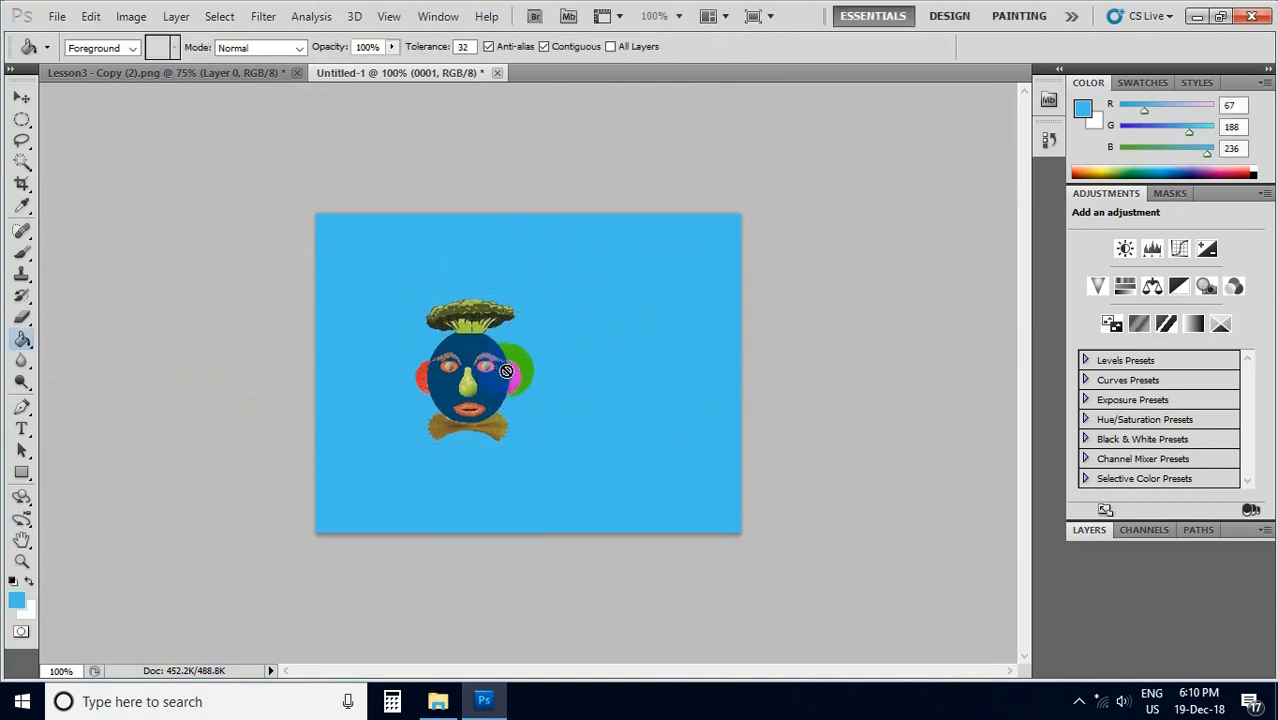
click(1198, 17)
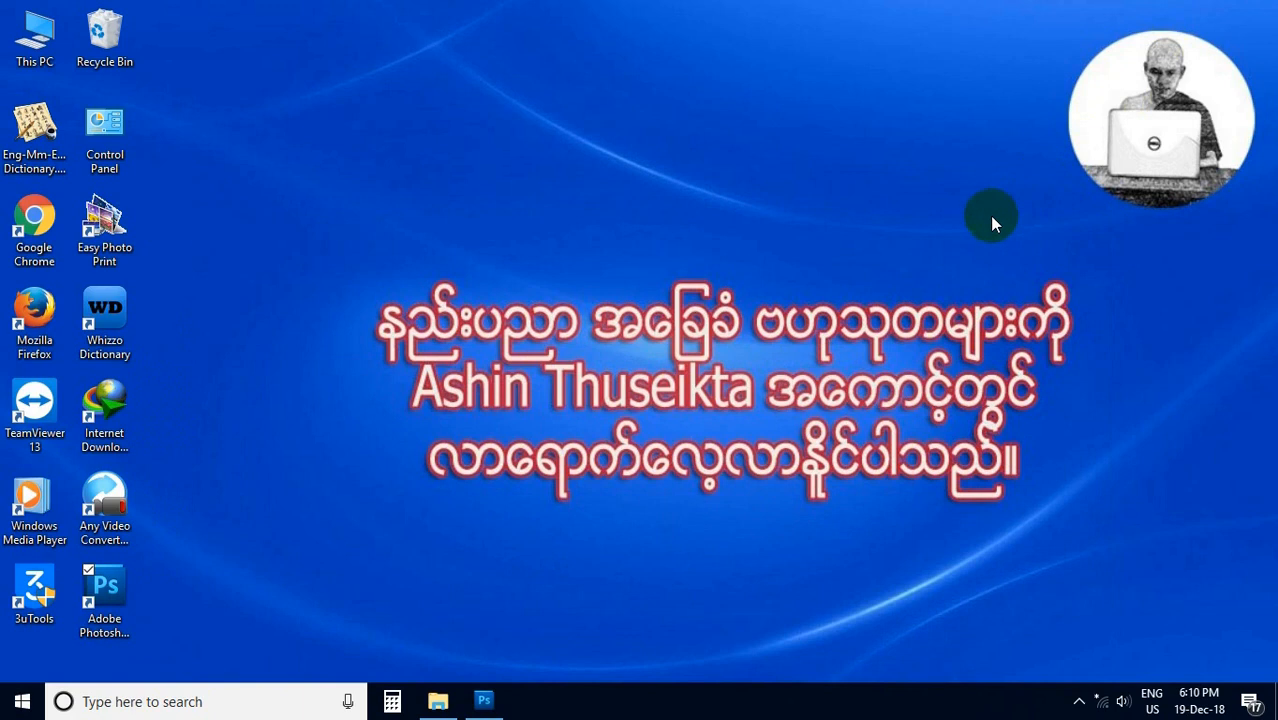